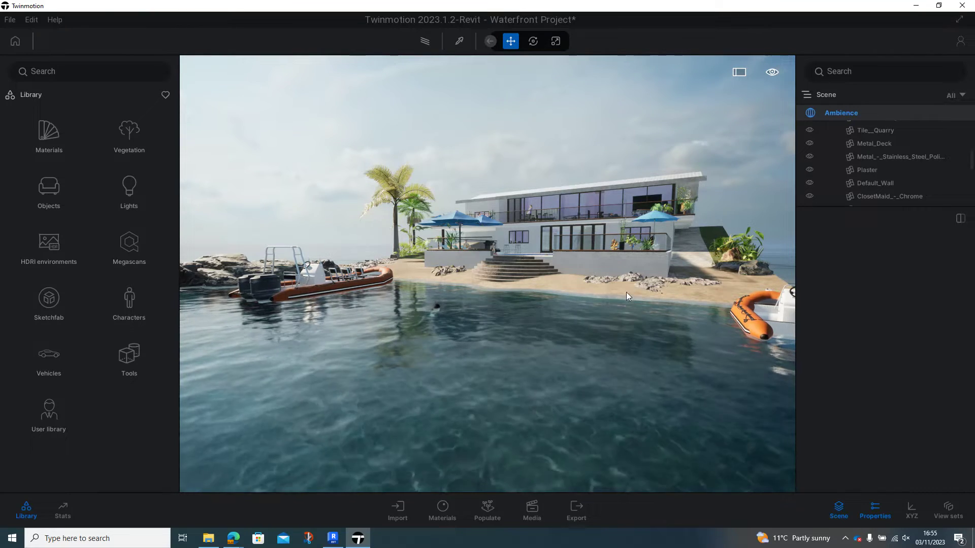
Frame the waterfront house from across the water and create a still image from that view
right_drag(620, 331, 606, 332)
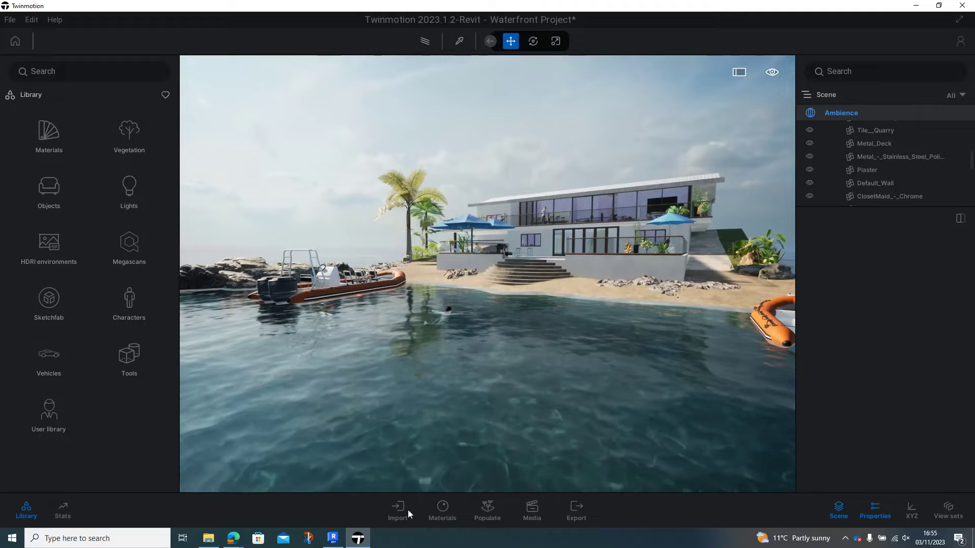
click(537, 511)
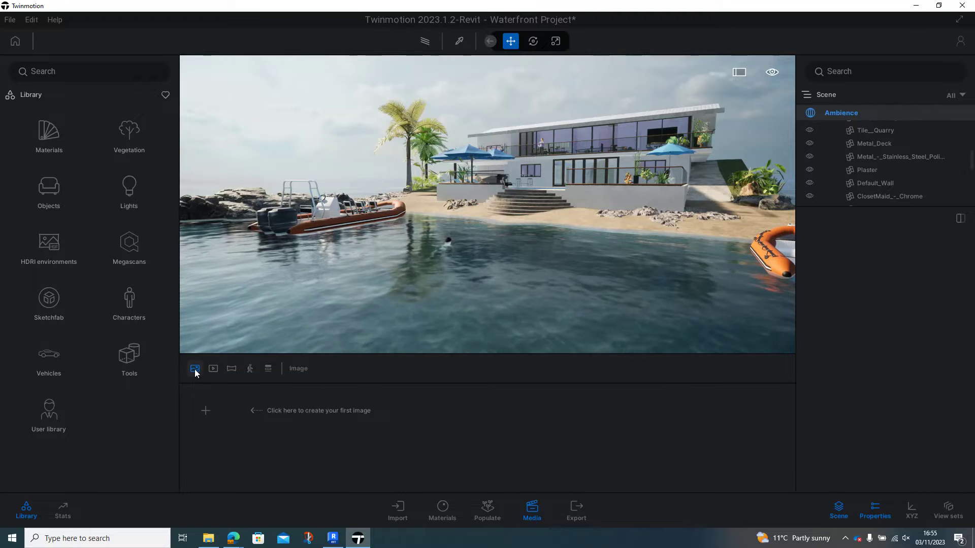
click(205, 411)
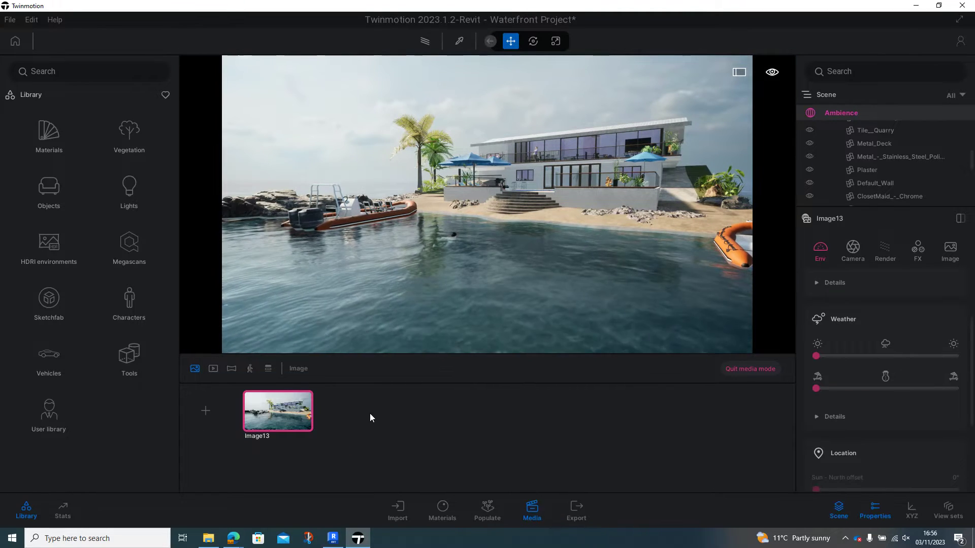
mouse_move(258, 418)
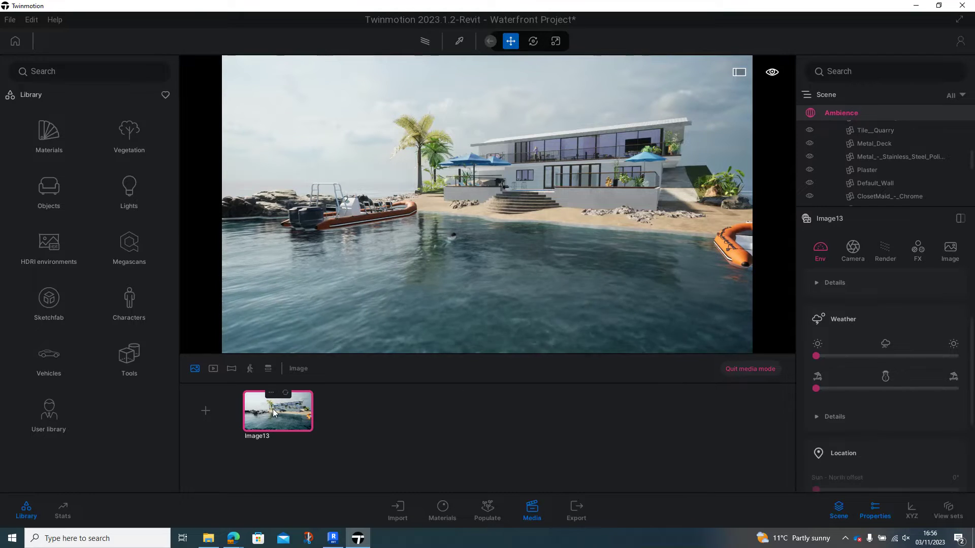
Move the camera up to the pool terrace and create a second still image overlooking the pool and house
right_drag(597, 261, 596, 257)
scroll(597, 257, up, 5)
key(w)
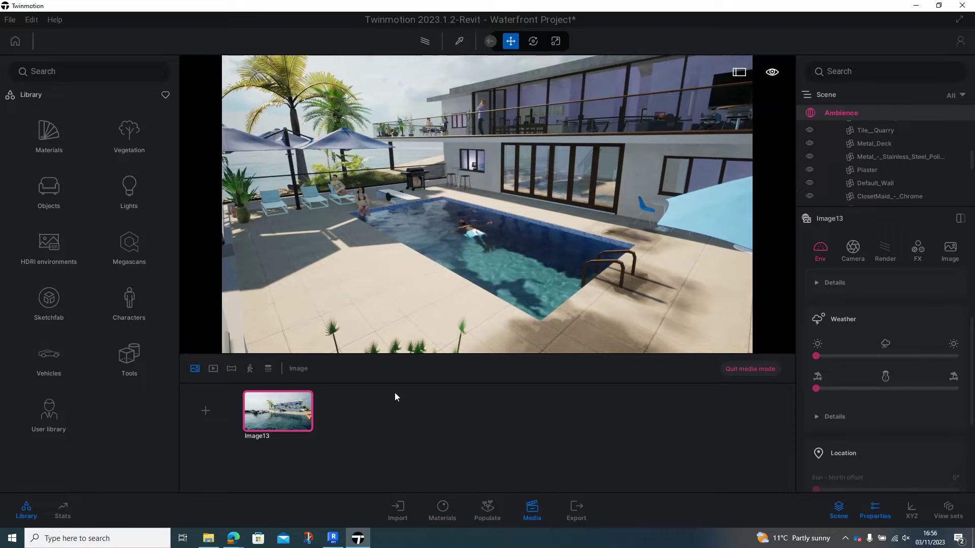
click(209, 410)
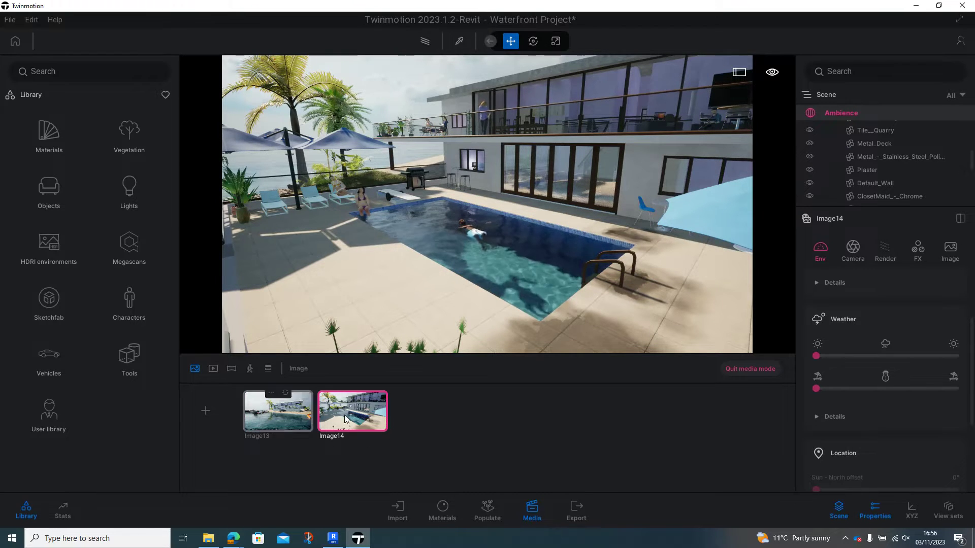
mouse_move(343, 421)
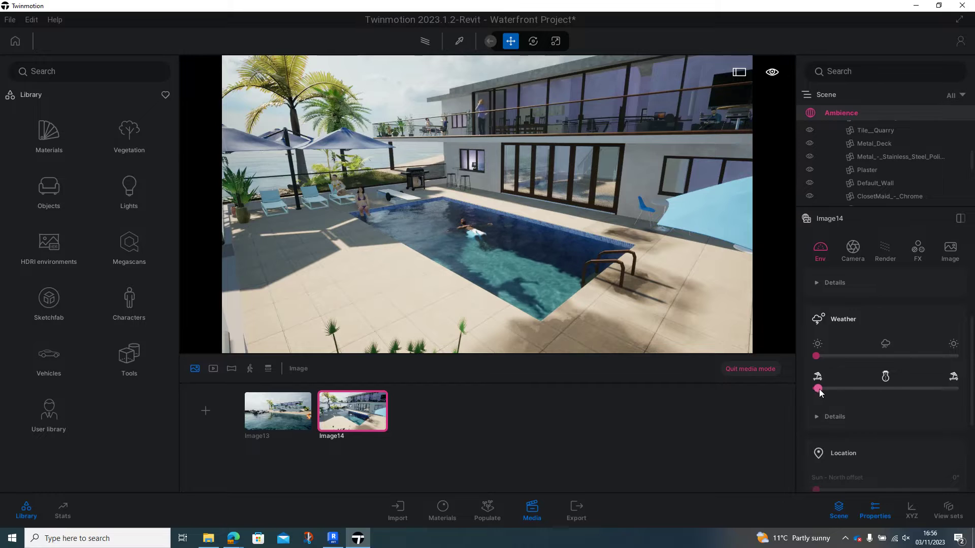
Set the pool image's season to winter snow and its weather to the mid-scale rainy setting, and leave media mode
drag(818, 389, 885, 387)
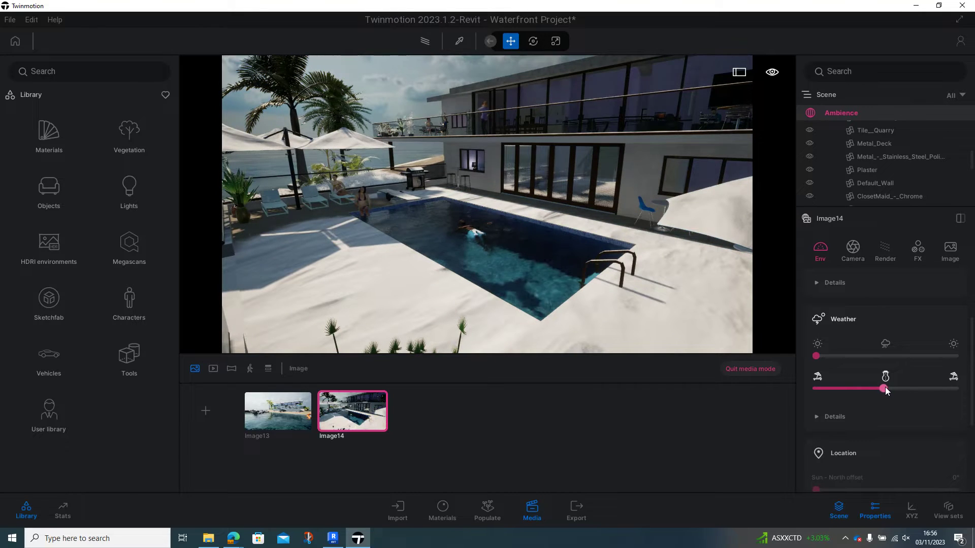
click(885, 355)
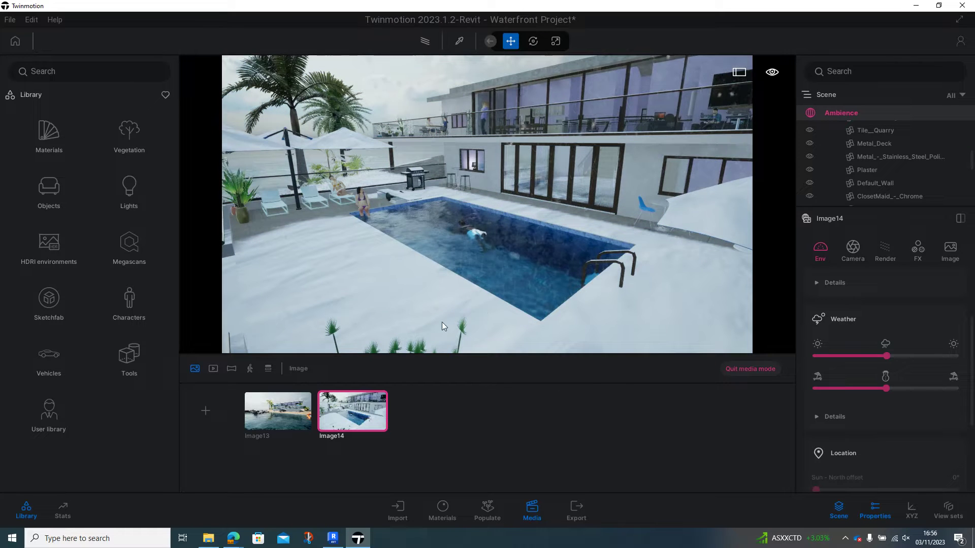
click(745, 370)
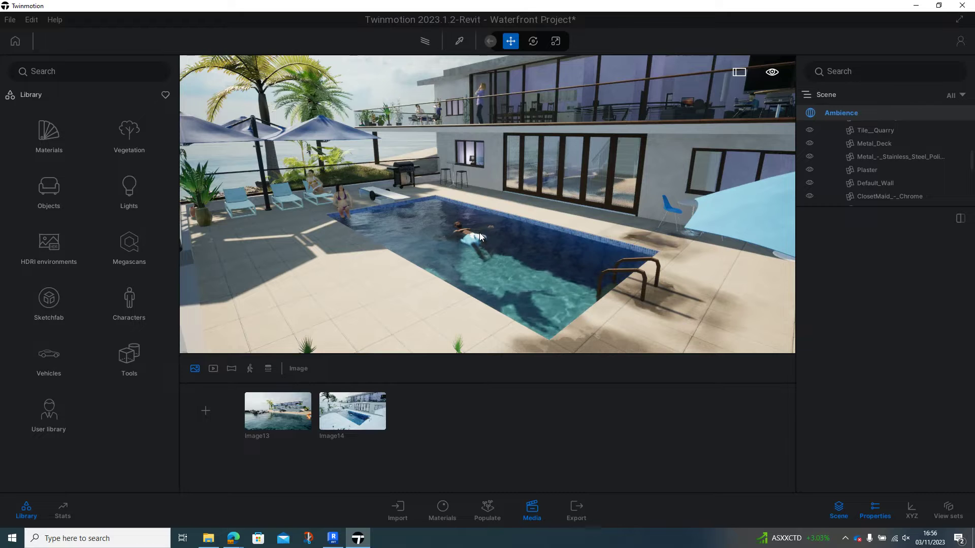
Compare the waterfront image, the snowy pool image and the live scene outside media mode
mouse_move(319, 438)
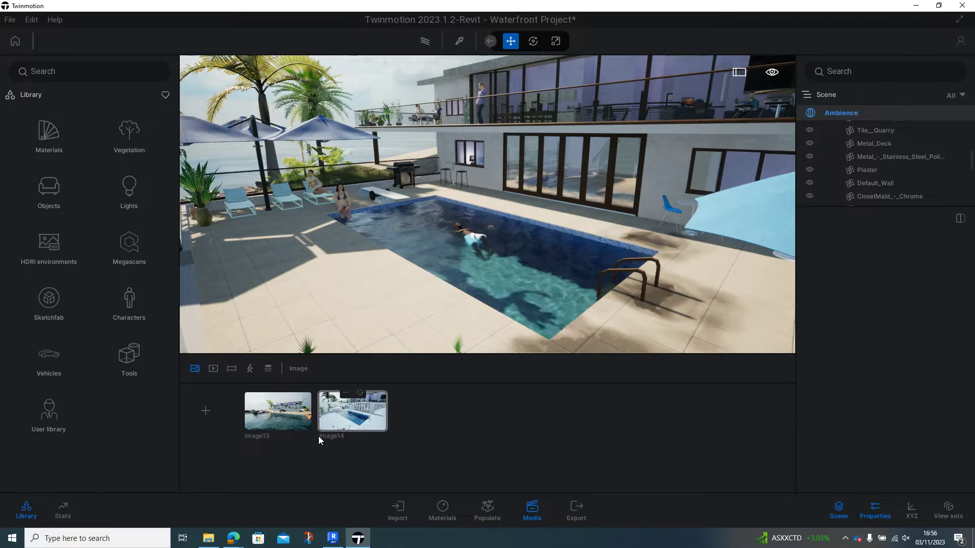
click(294, 426)
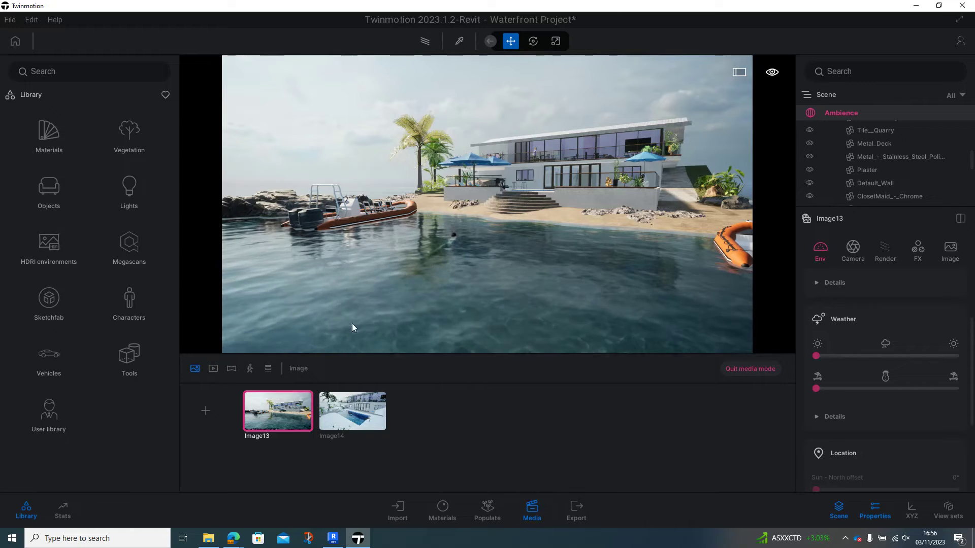
click(341, 411)
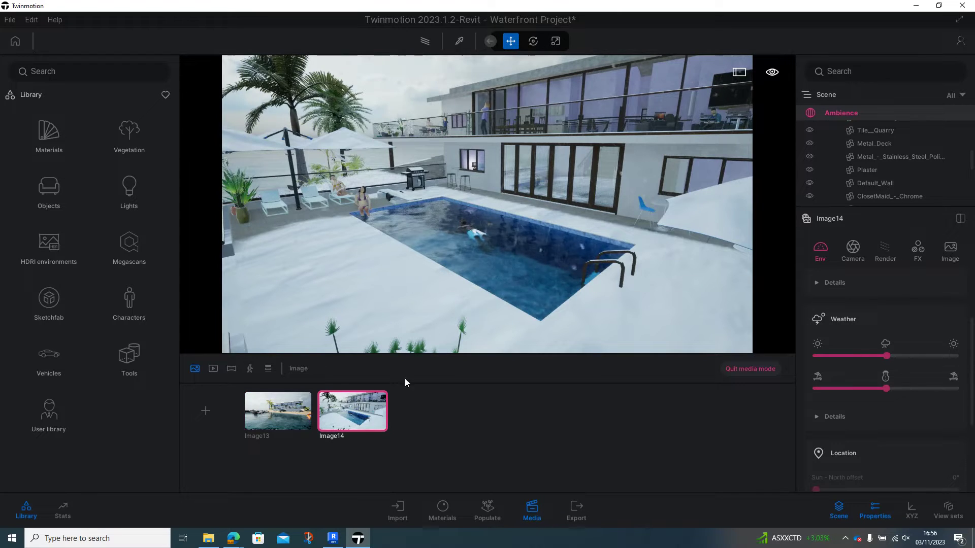
mouse_move(339, 416)
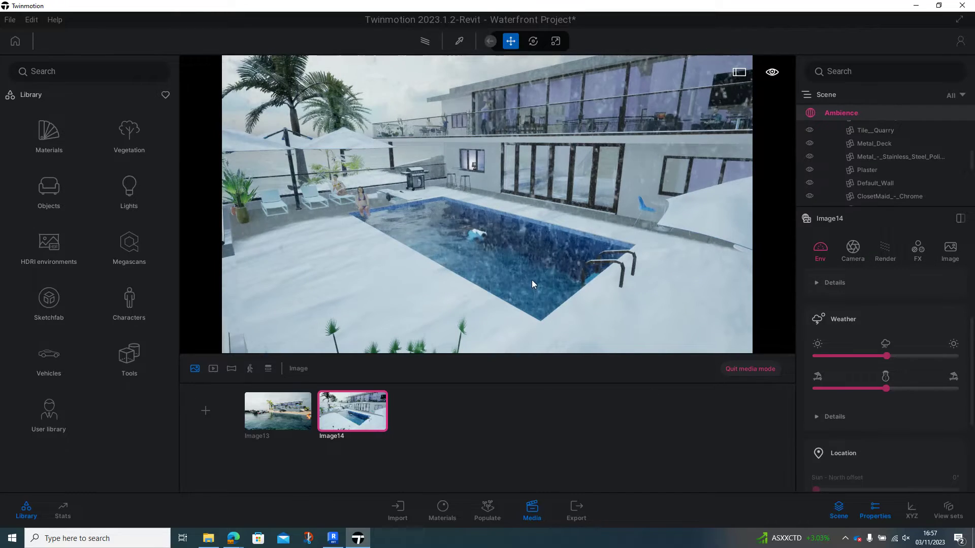
click(758, 370)
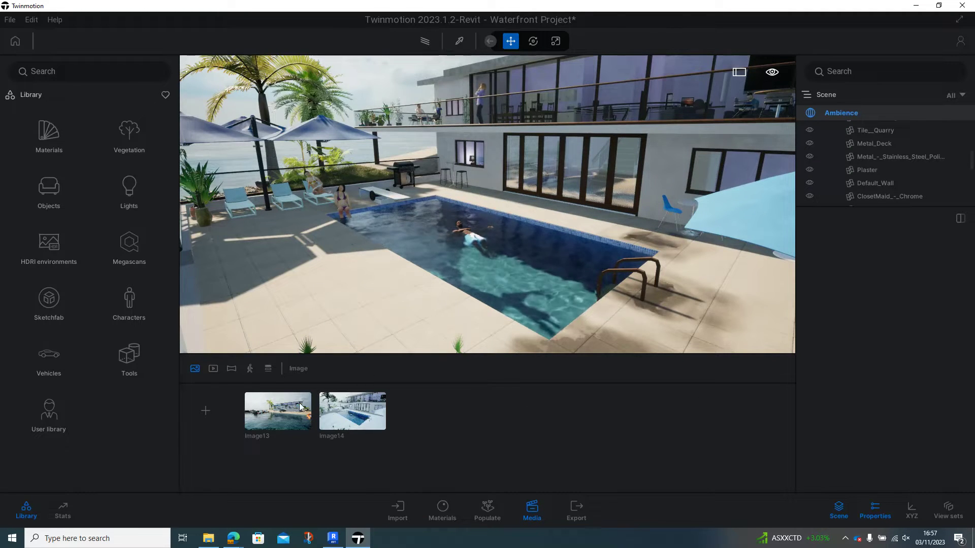
Create a new video whose first keyframe uses the waterfront image's view from across the water
click(282, 408)
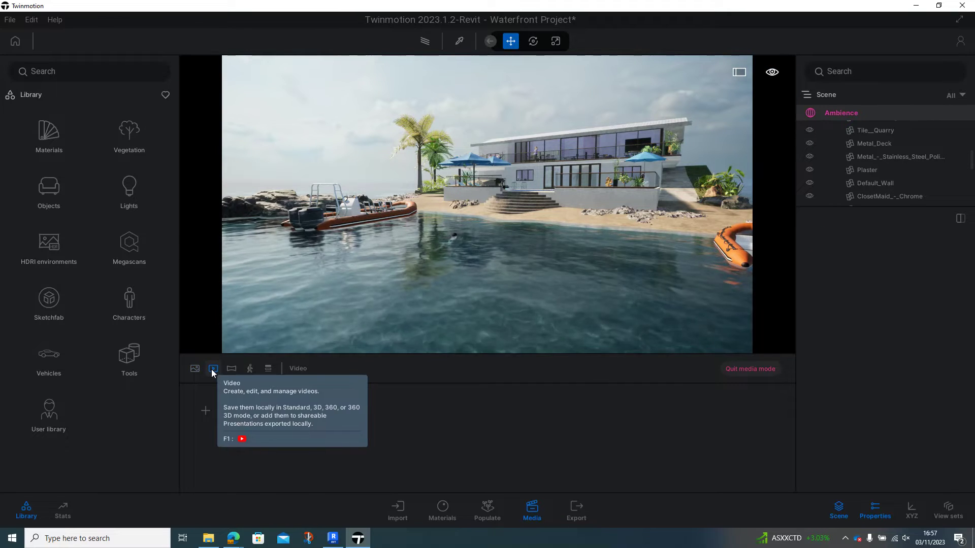
click(212, 368)
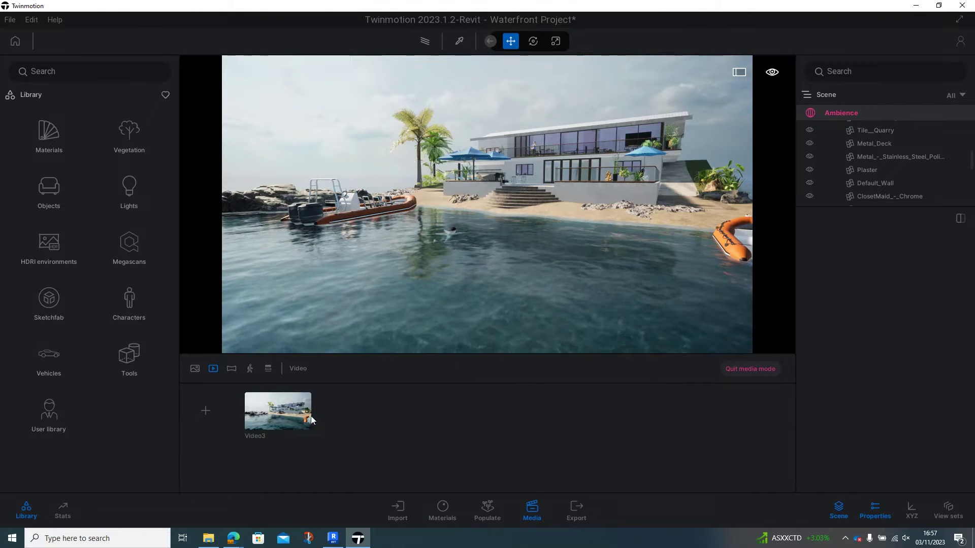
click(205, 410)
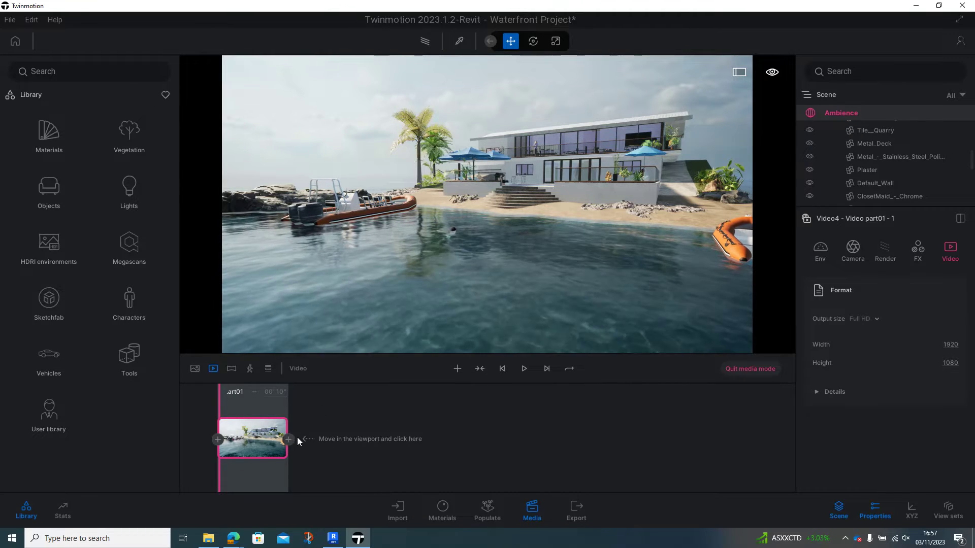
mouse_move(264, 435)
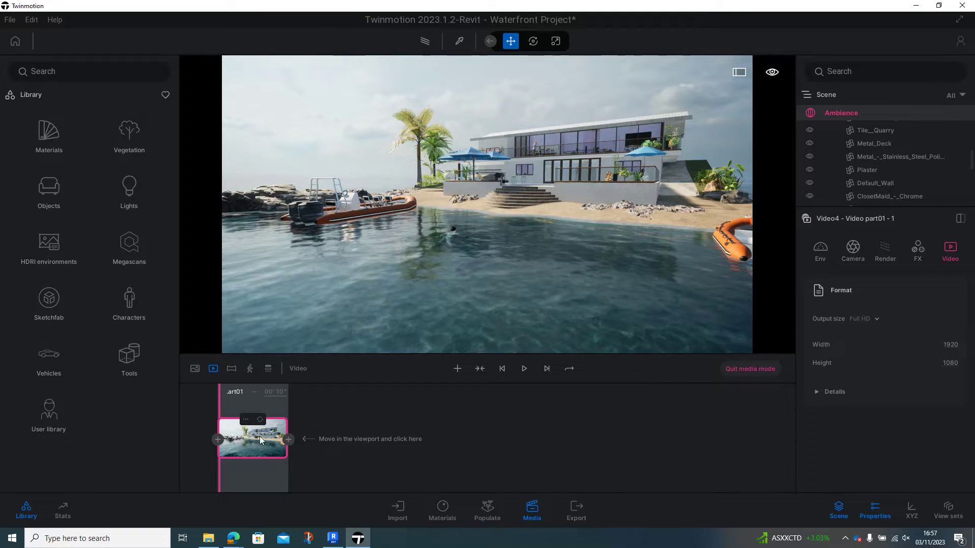
Add two video keyframes, one facing the curved front steps and one on the terrace in front of the pool
right_drag(475, 270, 474, 270)
key(w)
key(w)
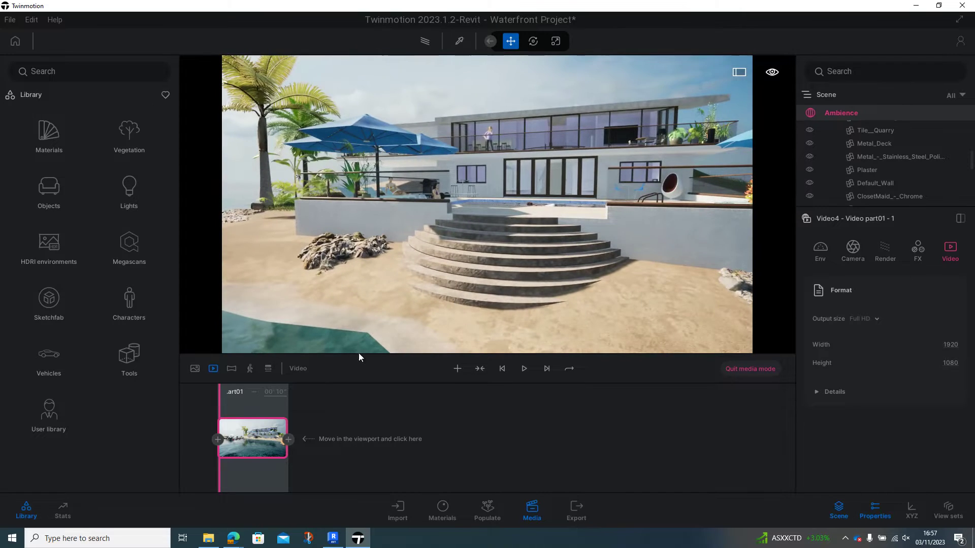
click(288, 439)
key(Up)
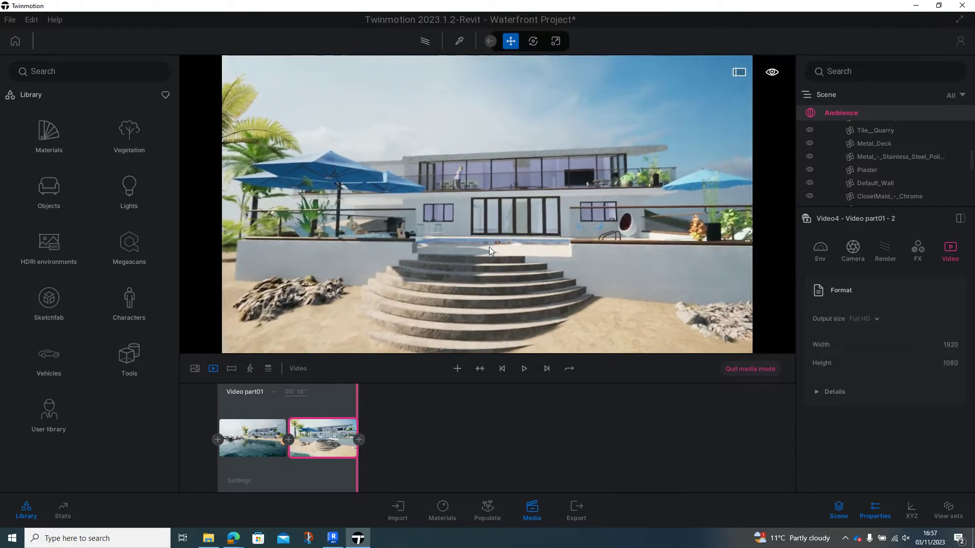
right_drag(489, 247, 489, 247)
click(357, 440)
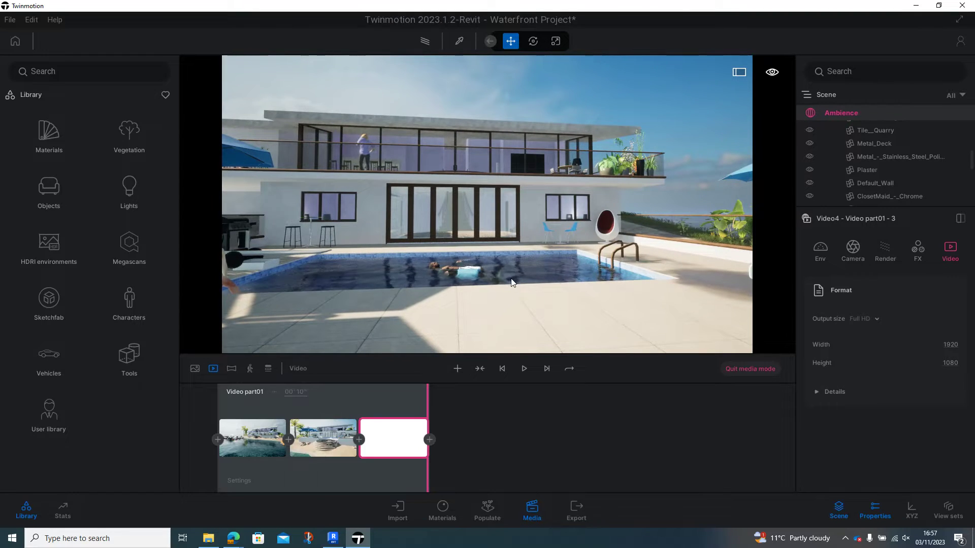
Add two video keyframes, one looking past the egg chair to the sea and one along the glass doors beside the pool
key(Right)
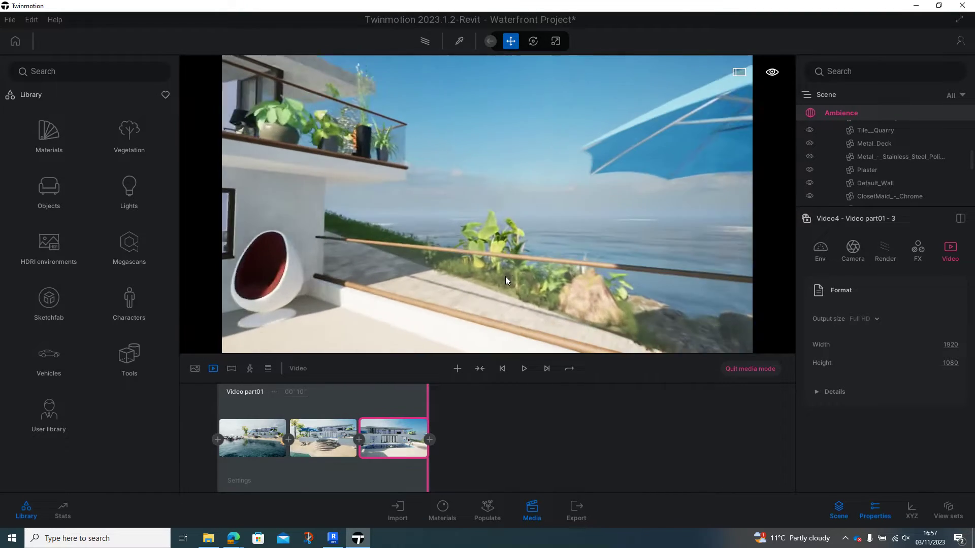
click(429, 439)
right_drag(426, 330, 426, 330)
key(Up)
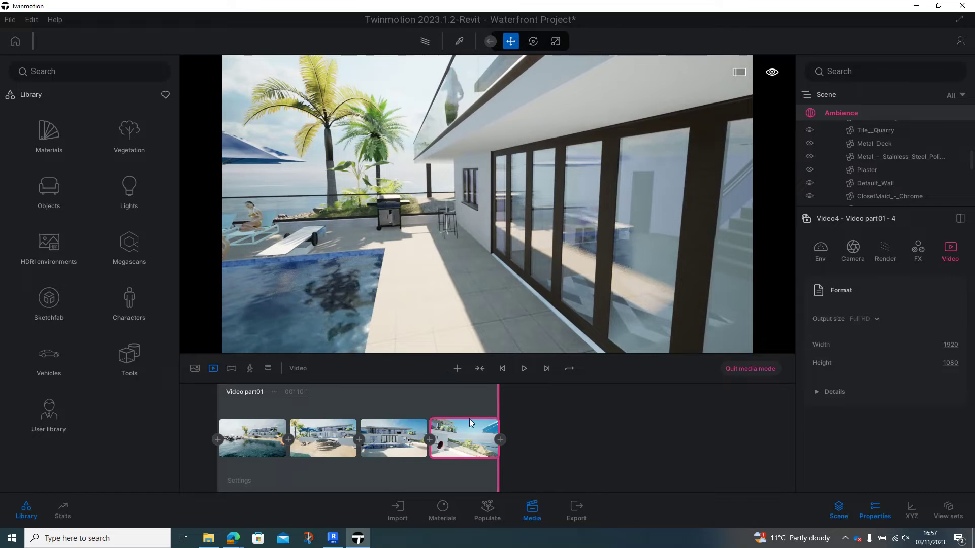
click(499, 439)
Add two video keyframes indoors, one facing the central staircase and one in the upper floor facing the hallway door
key(Up)
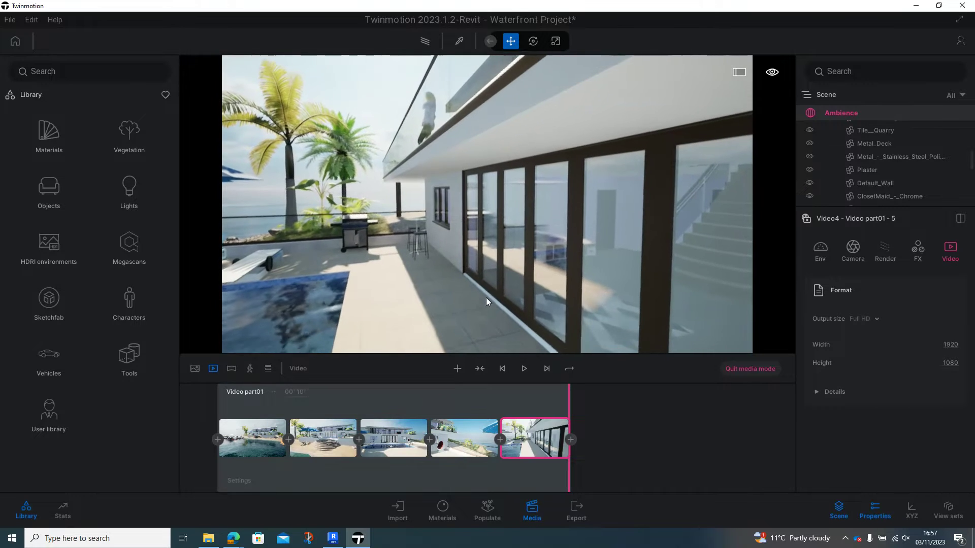
key(Up)
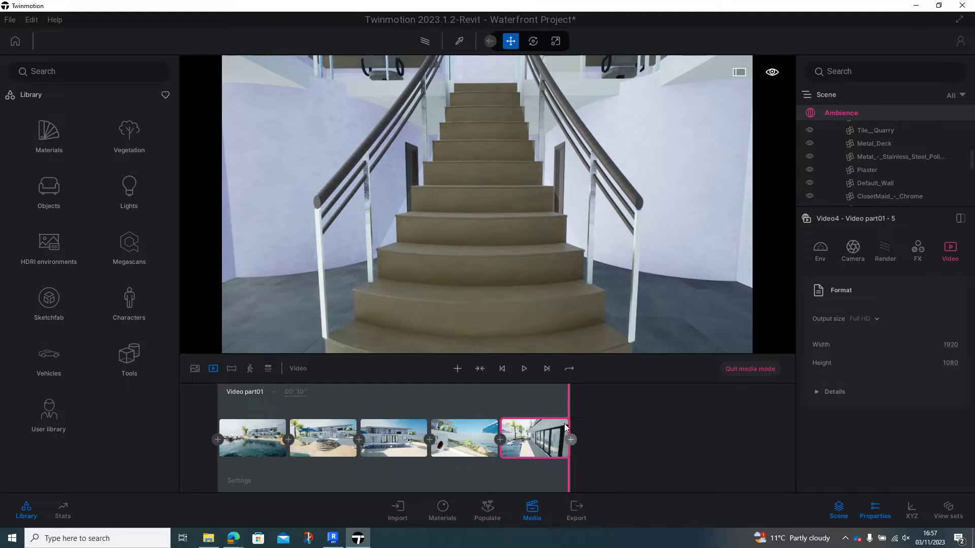
click(571, 439)
key(Up)
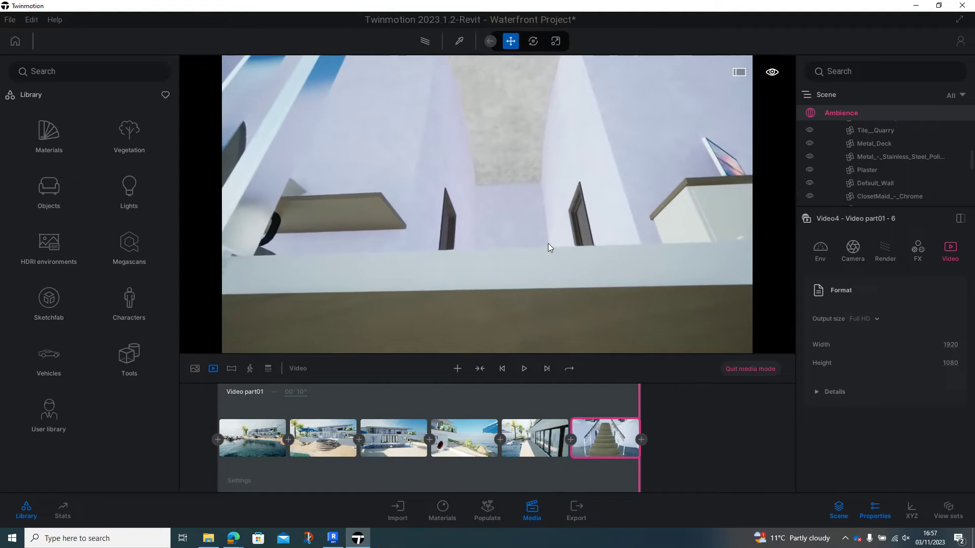
key(Up)
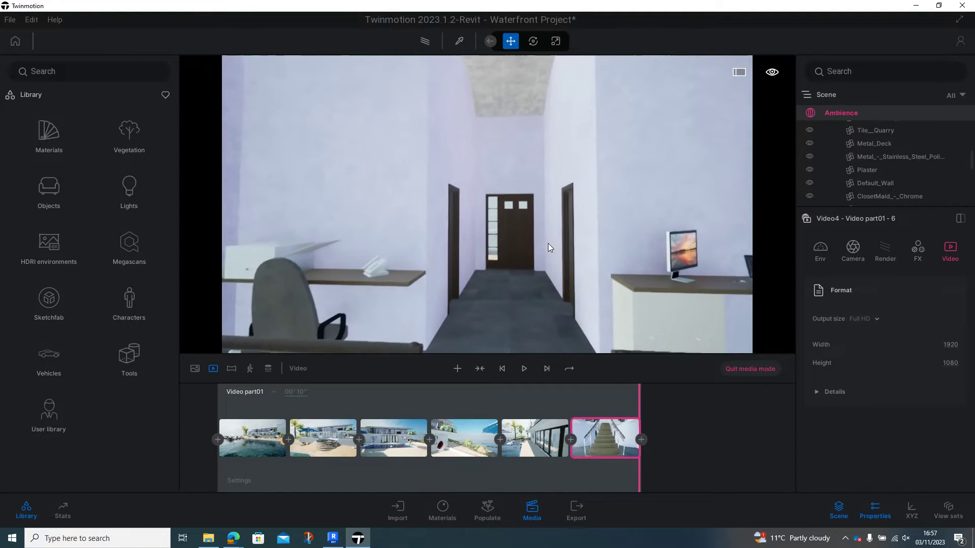
key(Up)
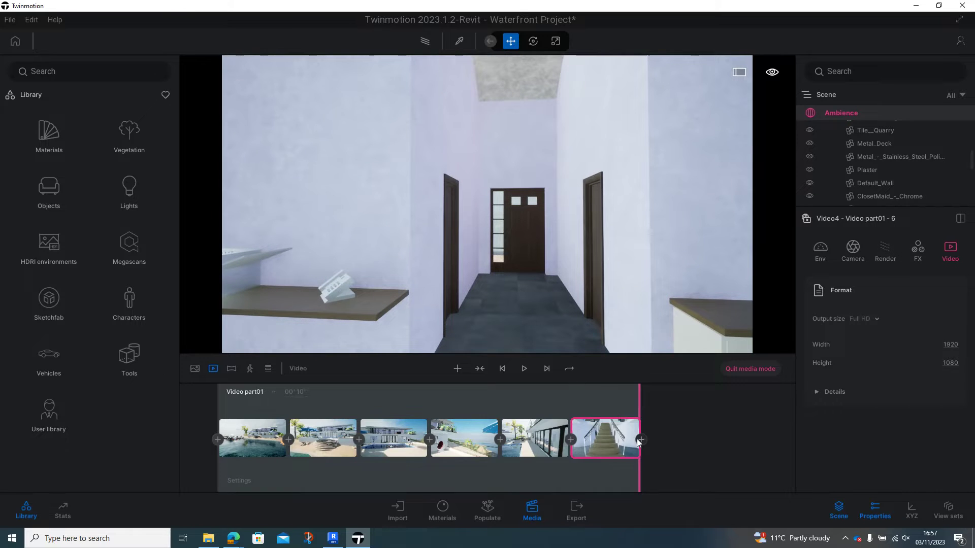
click(640, 440)
Add two upper-floor video keyframes, one facing the balcony table past the floor lamp and one along the glazing towards the kitchen
key(Left)
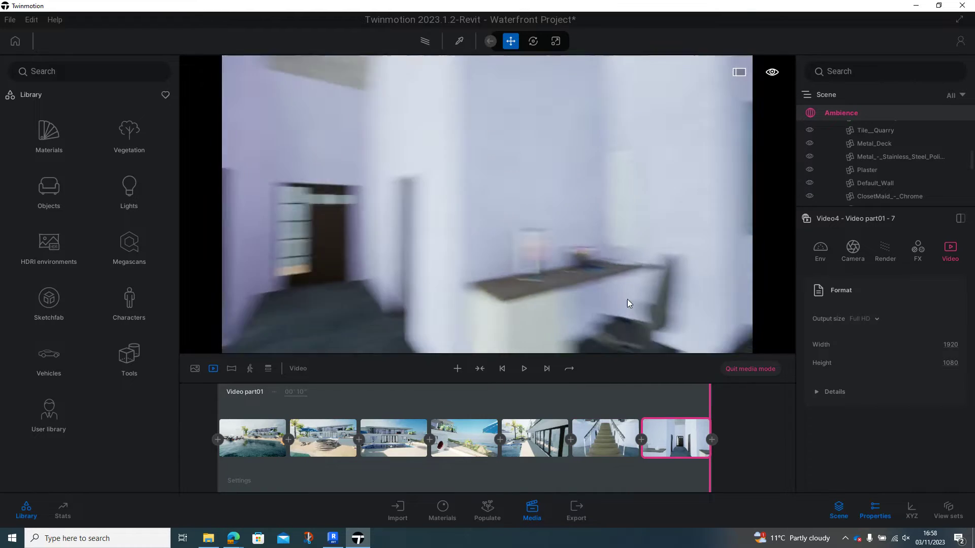
right_drag(626, 299, 626, 299)
key(Up)
key(Up)
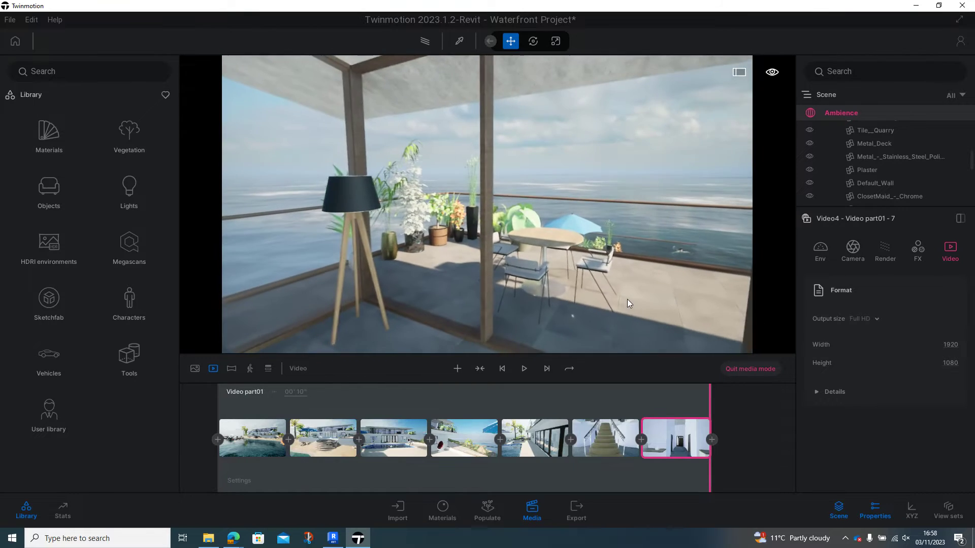
key(Up)
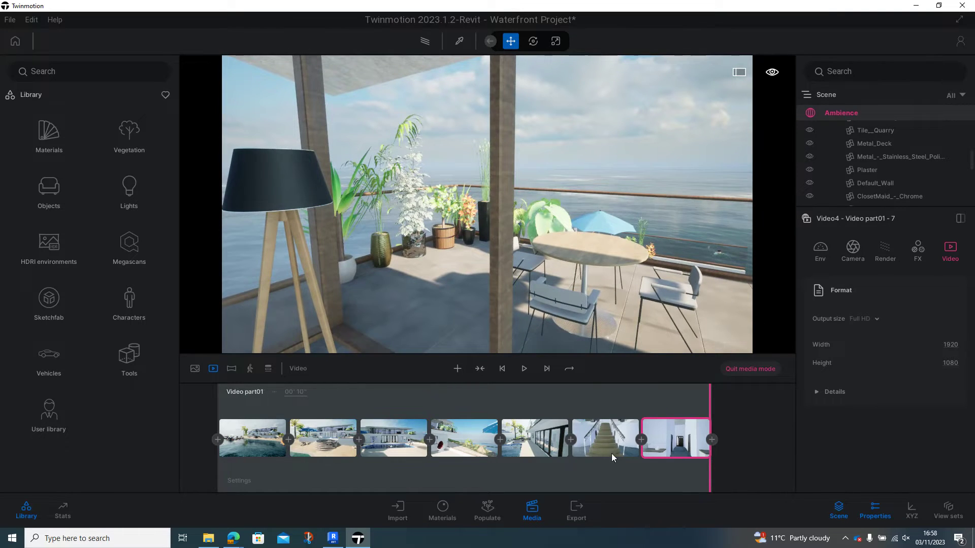
click(711, 439)
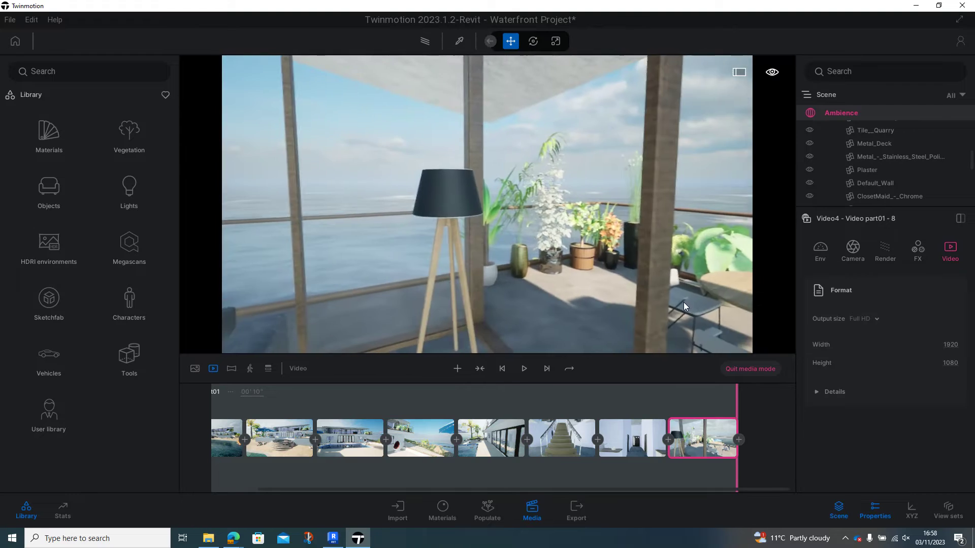
key(Right)
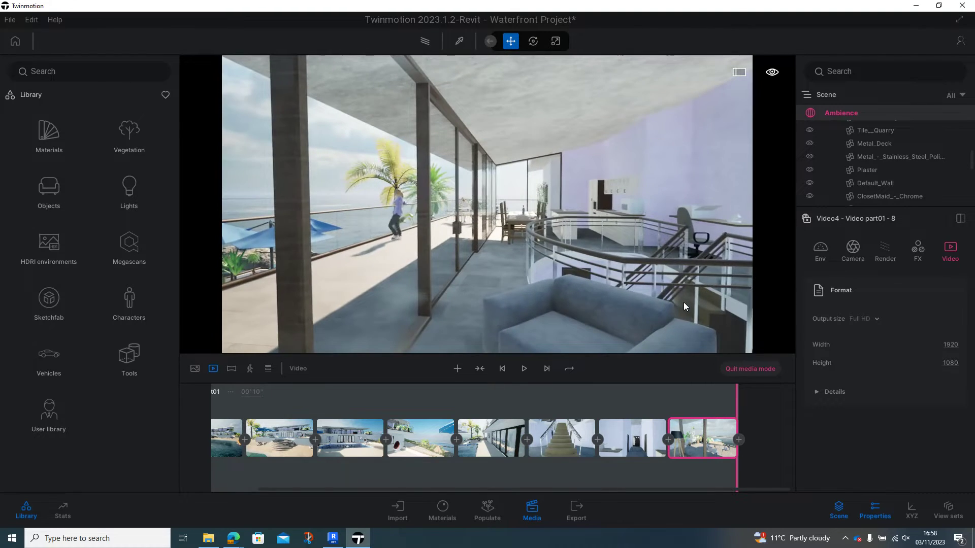
click(737, 440)
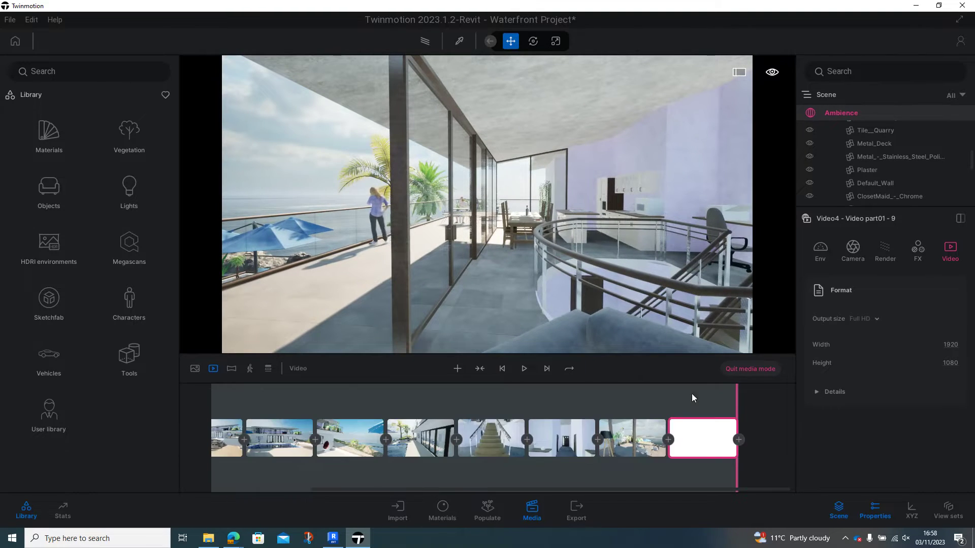
Add two video keyframes, one facing the balcony tables through the glazed corner and one over the balcony railing towards the blue parasols and sea
key(Up)
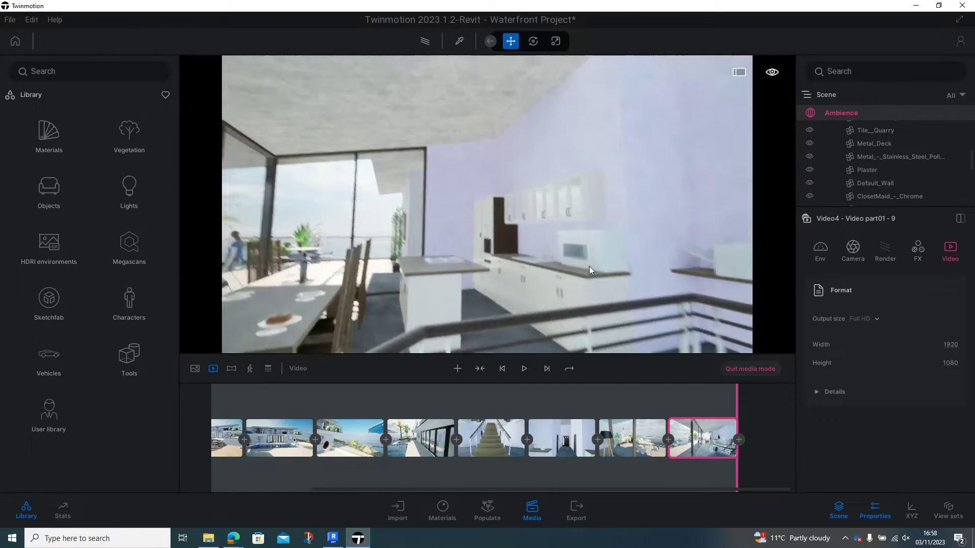
key(Left)
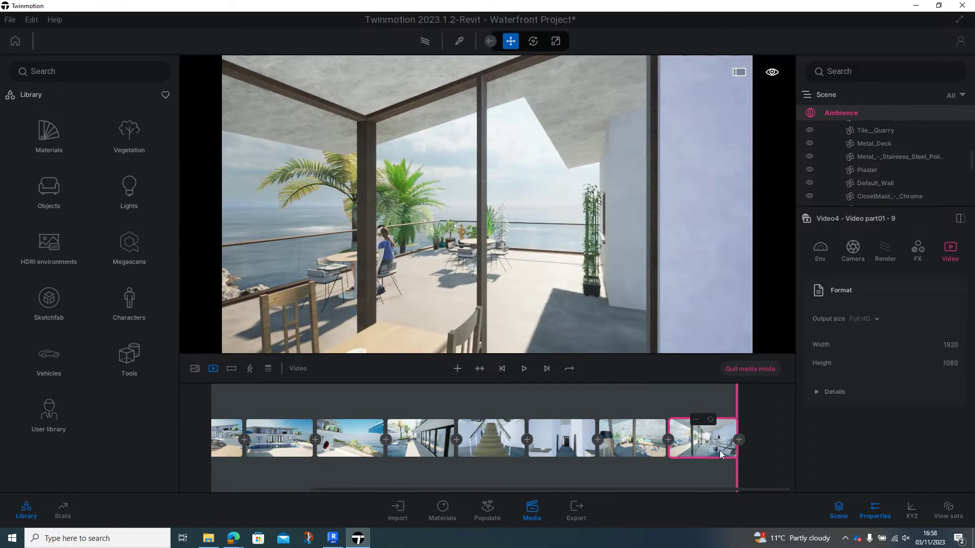
click(738, 440)
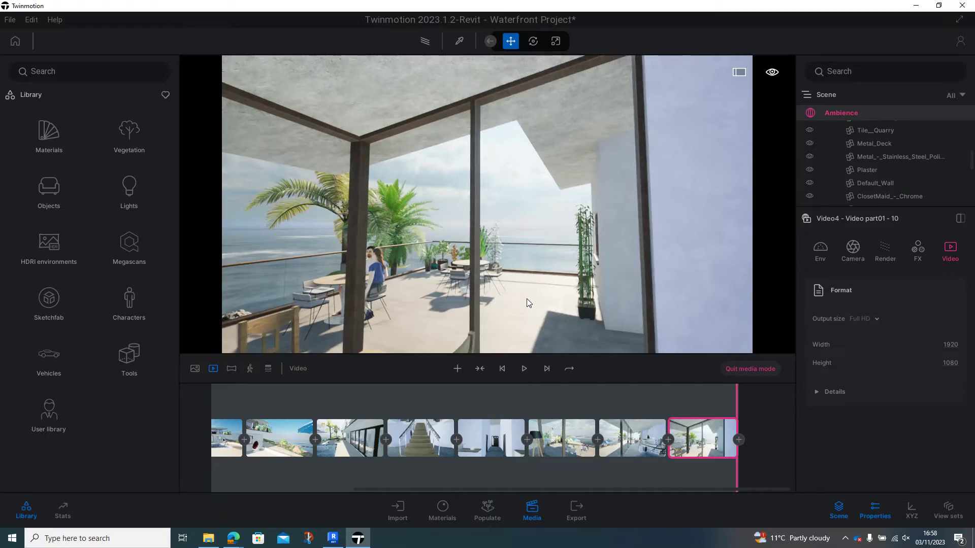
key(w)
right_drag(527, 299, 527, 299)
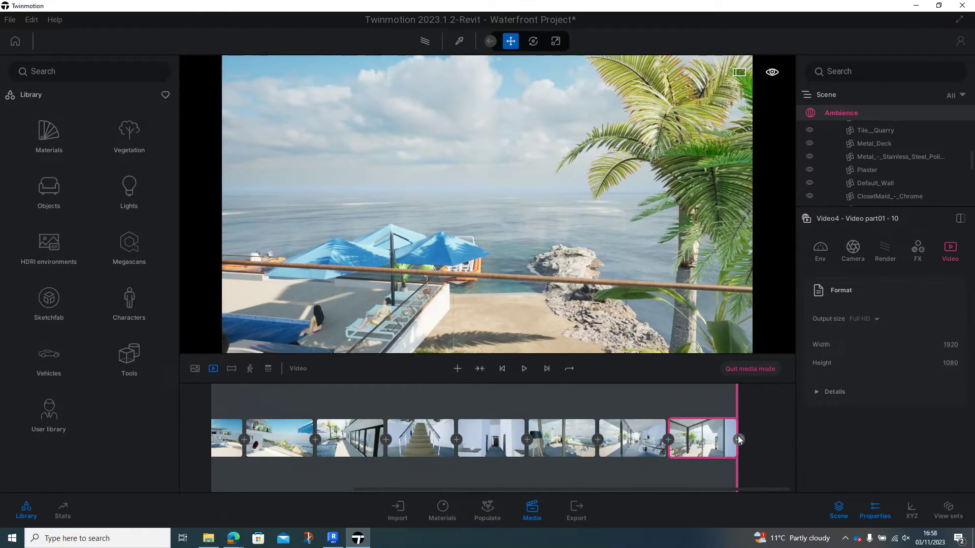
click(739, 440)
Add two video keyframes, one looking down on the swimmer in the pool and one facing the sea between the two orange boats
key(s)
right_drag(544, 215, 544, 216)
key(w)
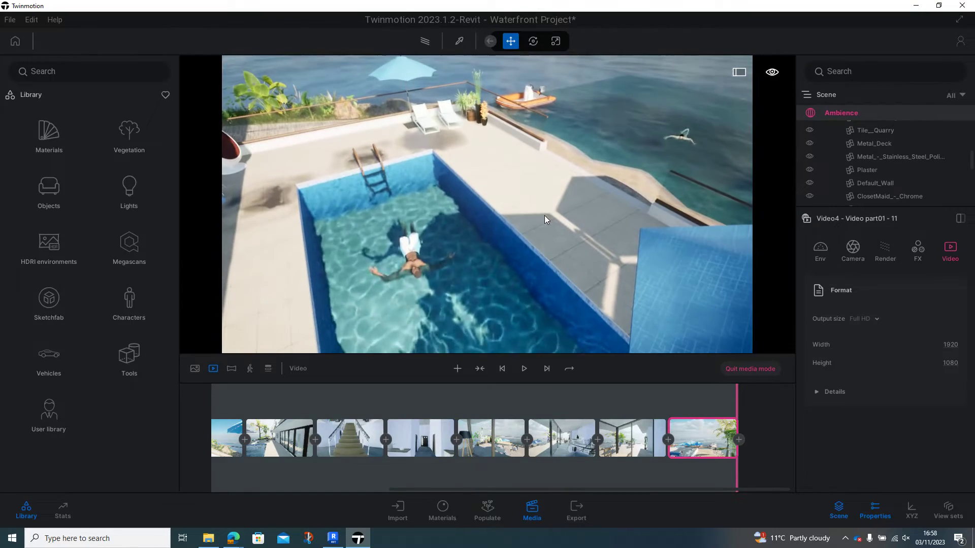
click(738, 440)
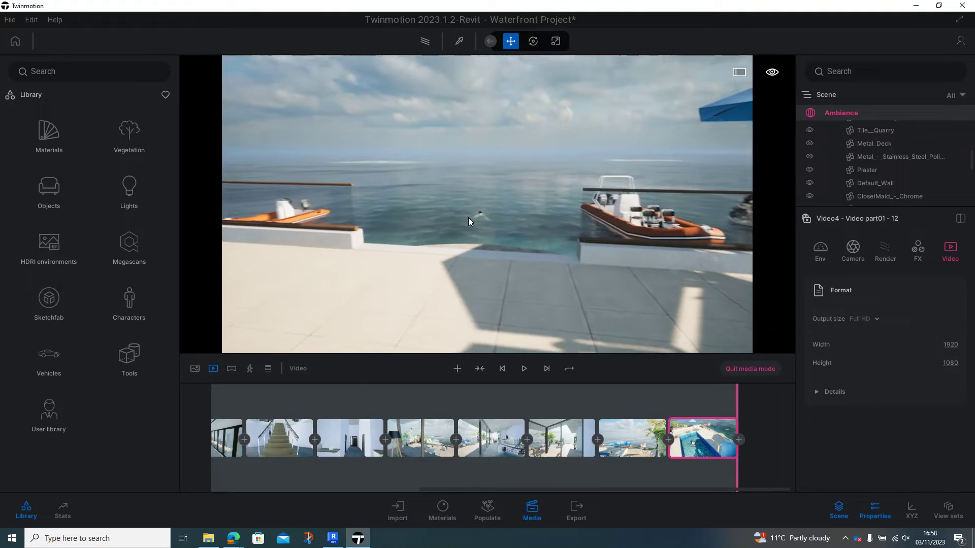
click(737, 437)
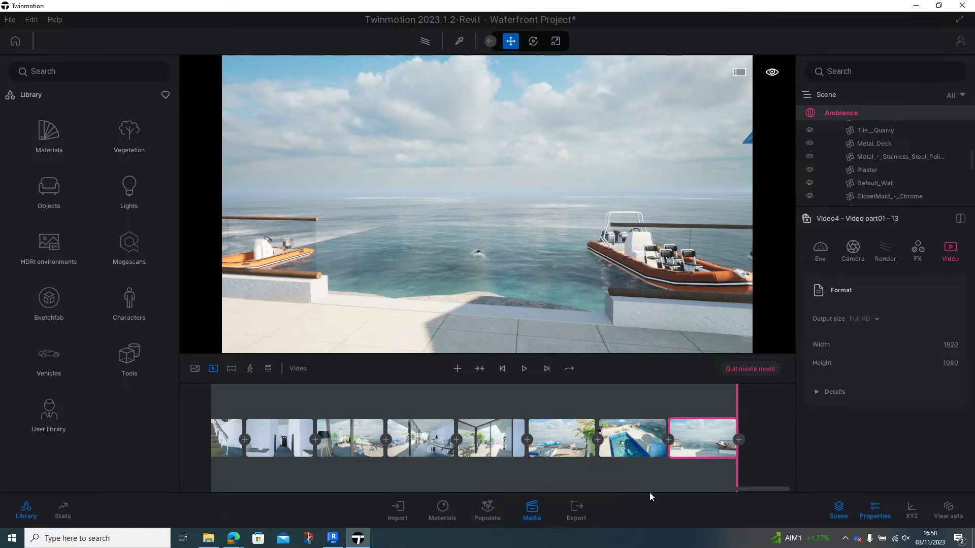
Set the duration of Video part01 to 35 seconds and play the walkthrough to check its pace
drag(645, 489, 261, 485)
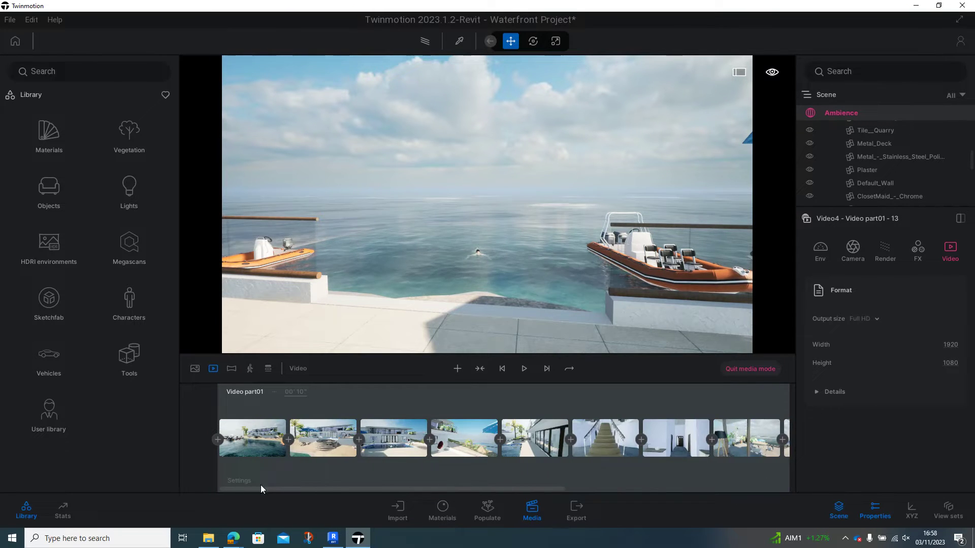
click(522, 372)
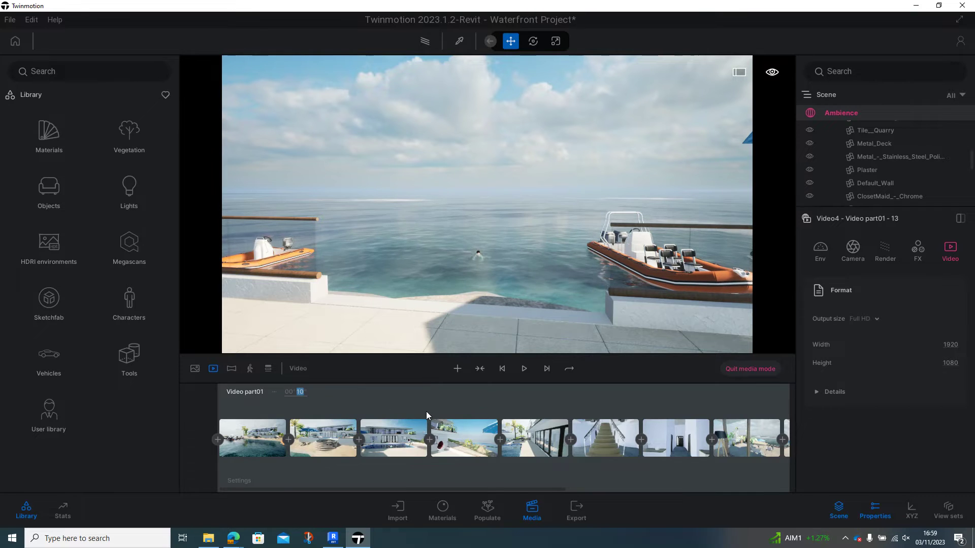
text(35)
key(Return)
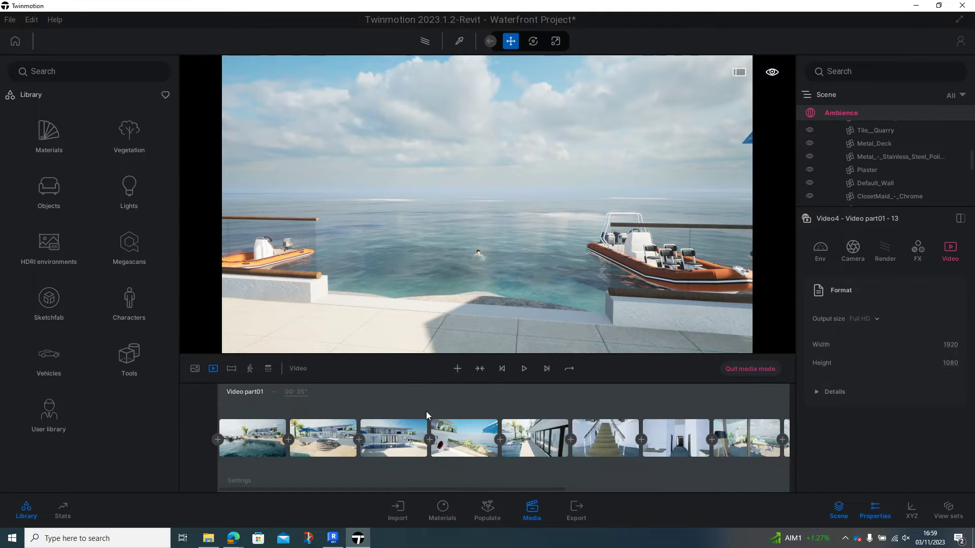
mouse_move(409, 425)
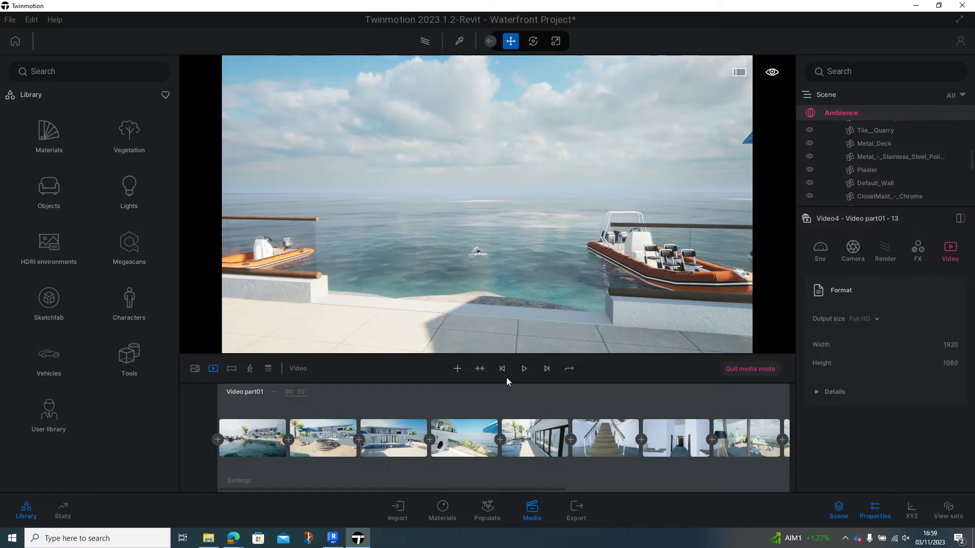
click(527, 371)
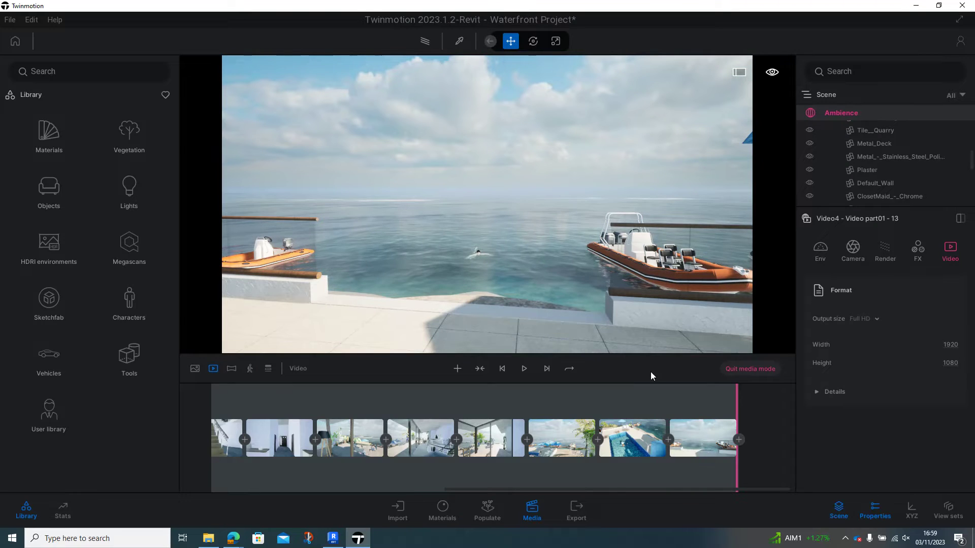
Leave media mode and open the export settings for the project's images and videos
click(756, 369)
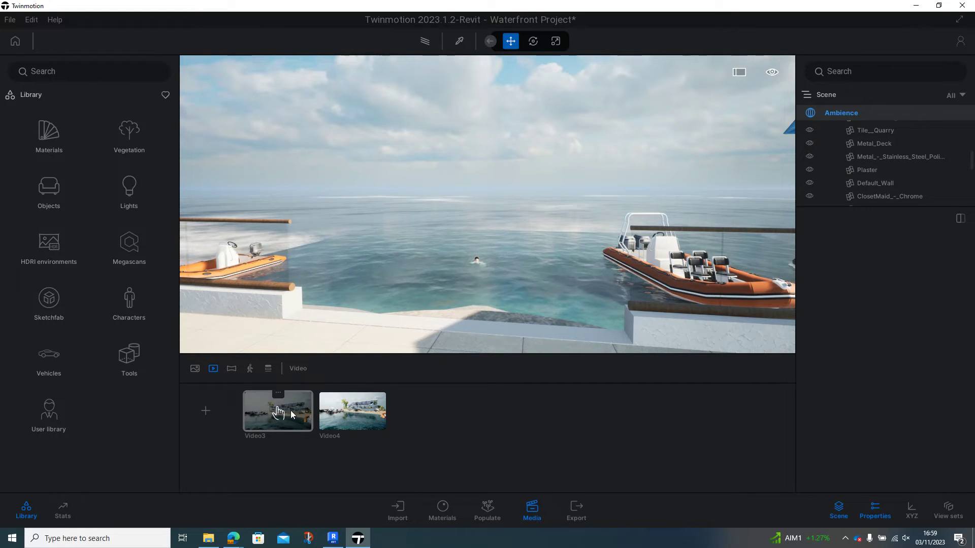
click(194, 369)
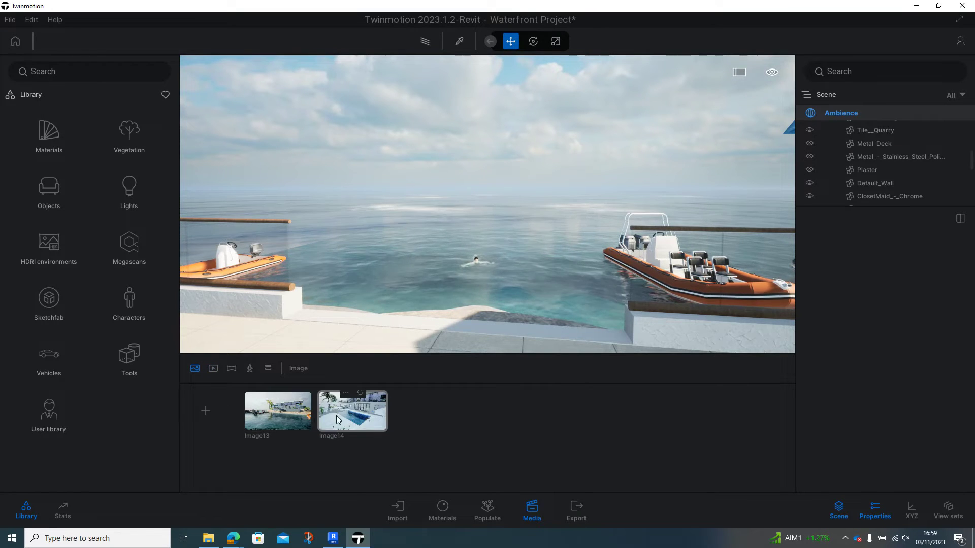
click(532, 513)
click(574, 510)
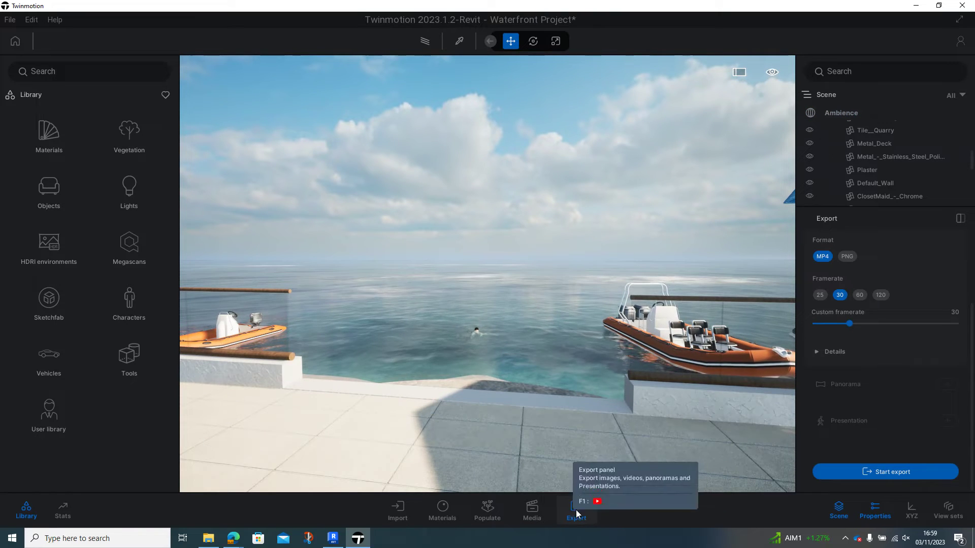
Clear all videos from the local export selection
scroll(891, 410, up, 2)
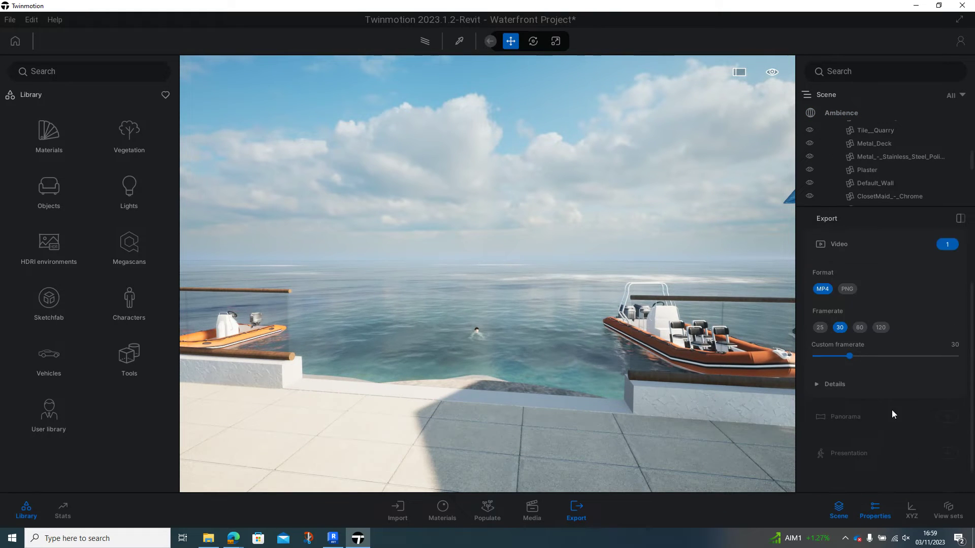
click(948, 311)
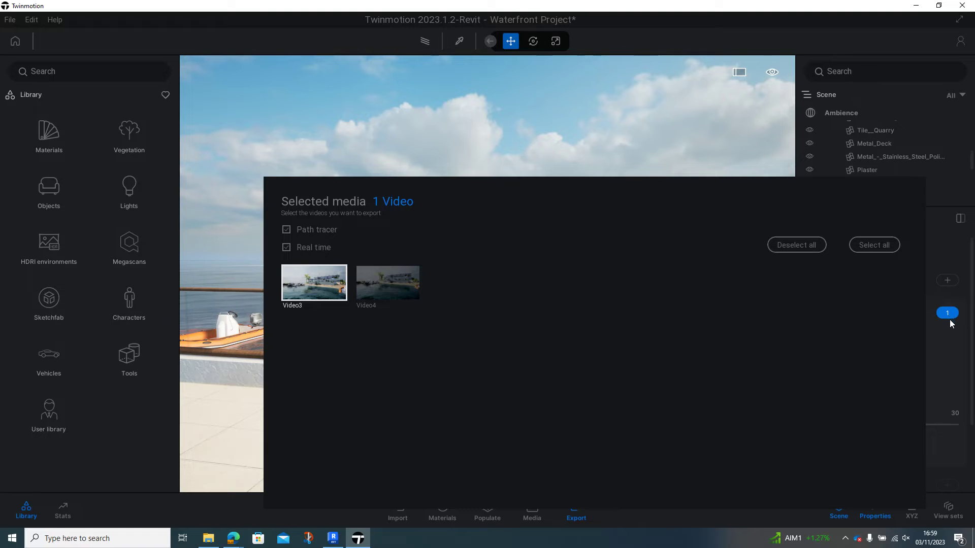
click(796, 248)
click(948, 316)
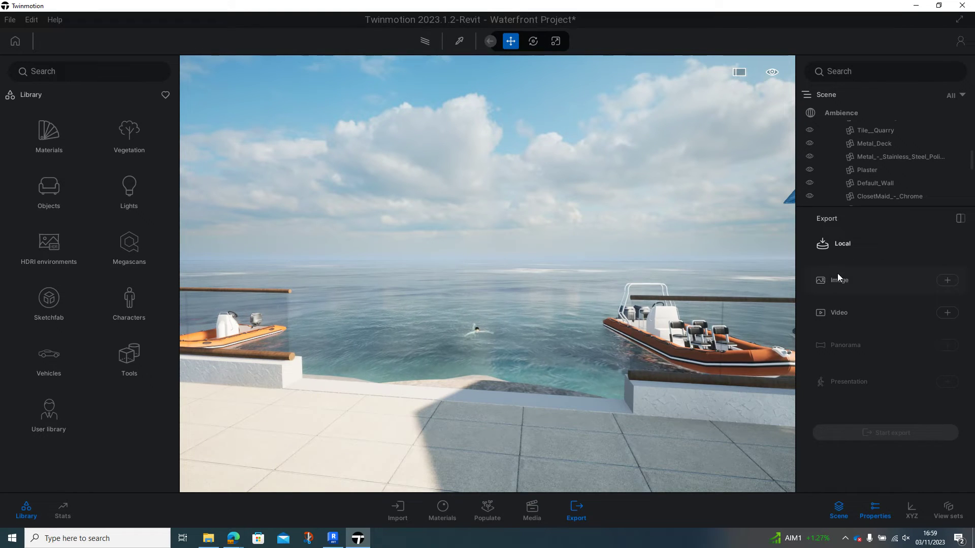
Select Image13 and Image14 and export them as PNG files to the Desktop folder
click(952, 281)
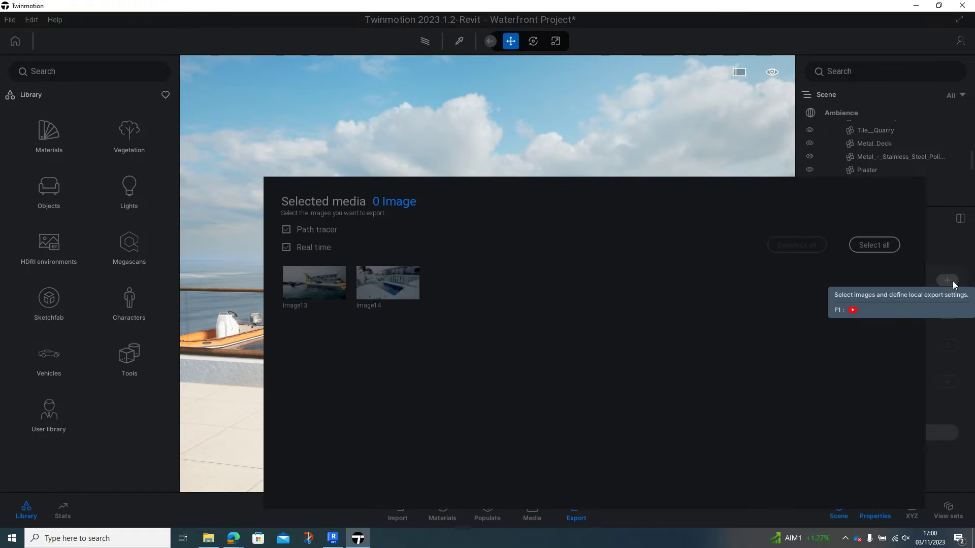
click(304, 294)
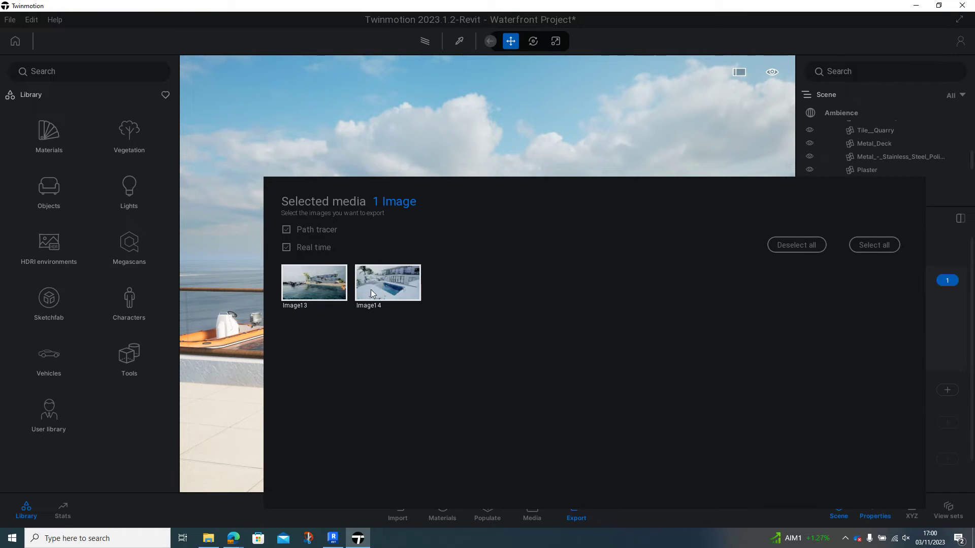
click(376, 291)
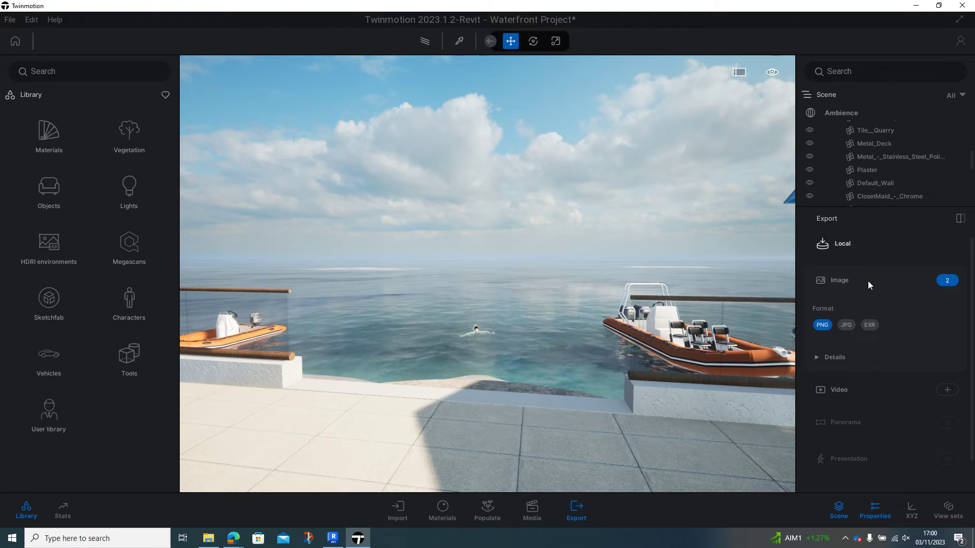
scroll(872, 281, down, 1)
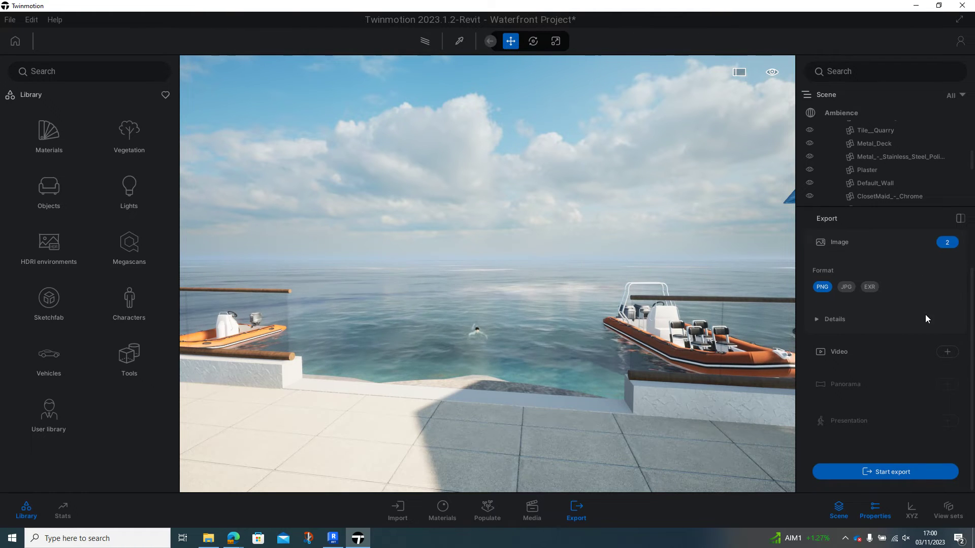
click(893, 470)
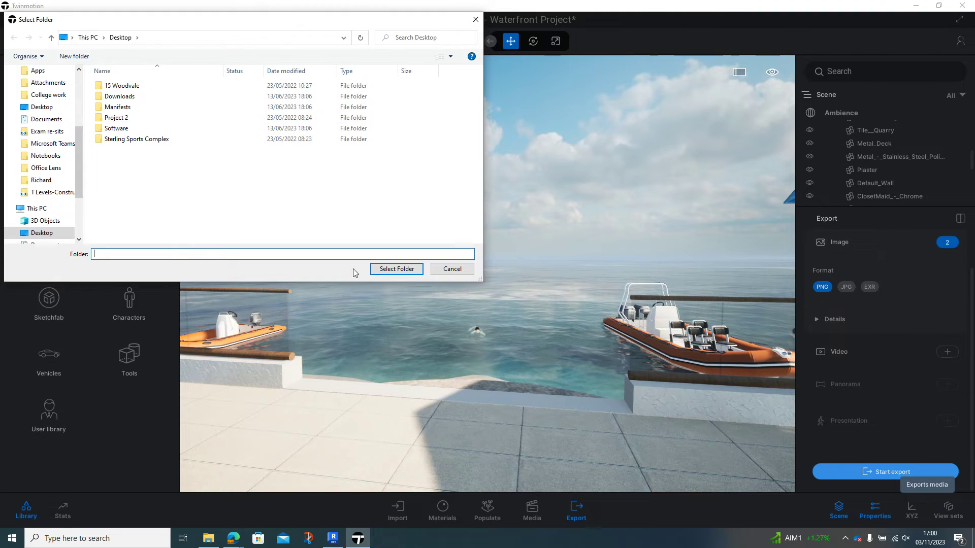
click(387, 269)
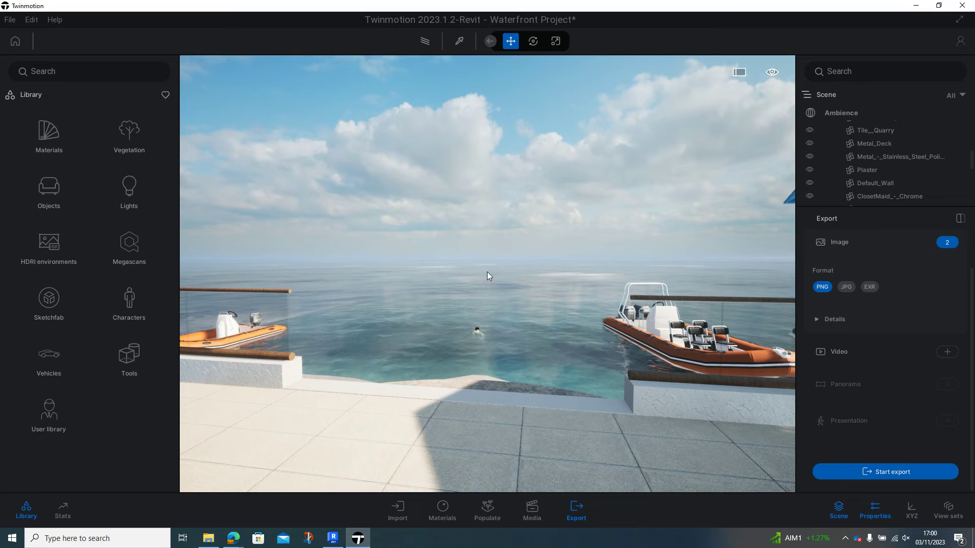
Switch to File Explorer, view the exported Image13 and Image14 from the Desktop folder, and return to Twinmotion
click(208, 539)
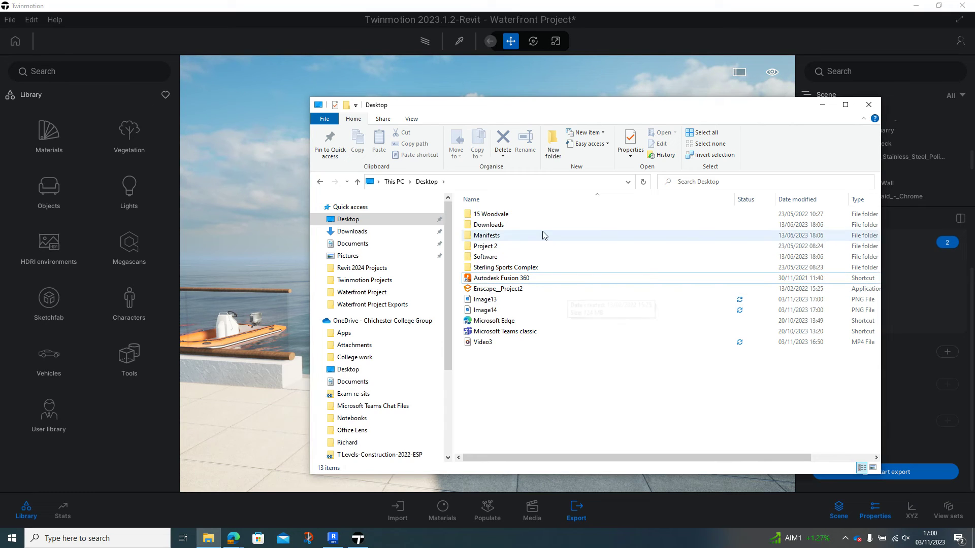
click(483, 301)
double_click(483, 301)
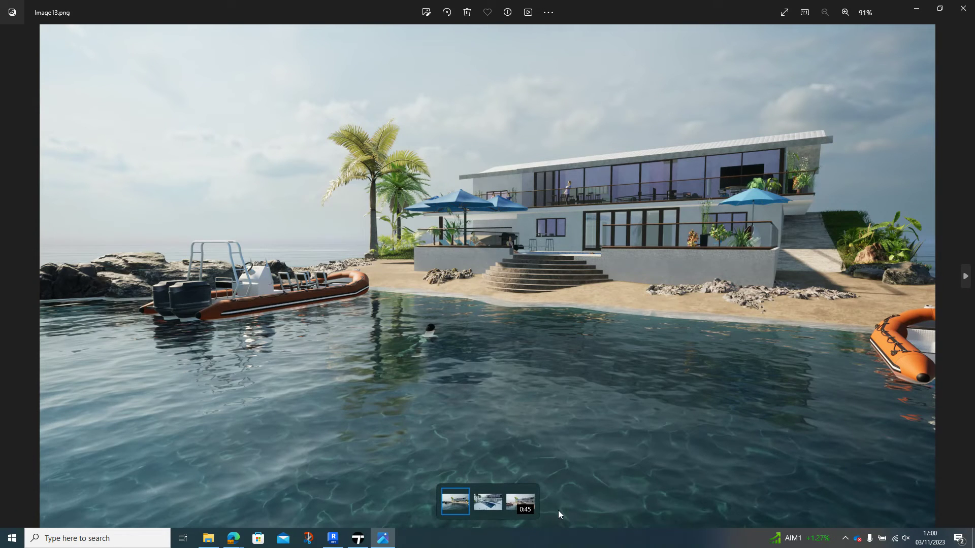
click(487, 502)
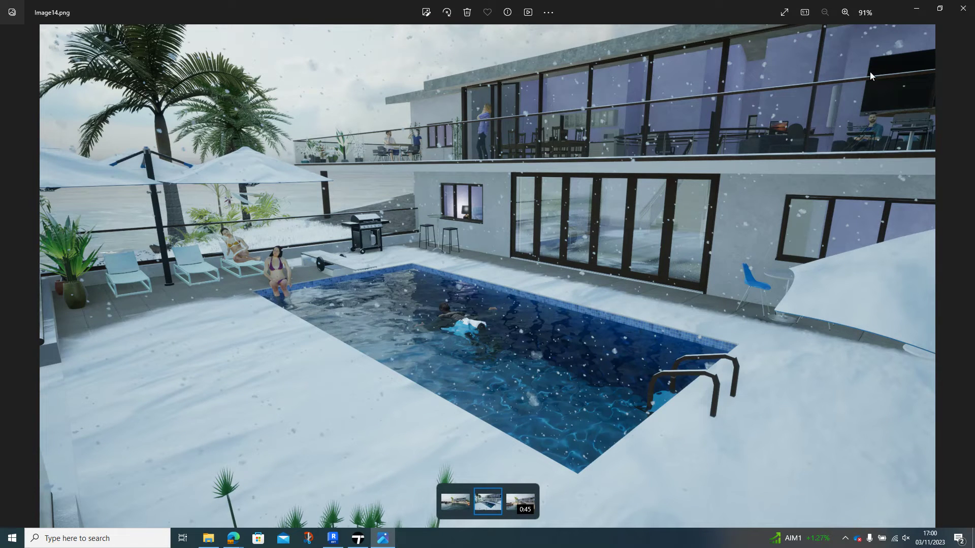
click(963, 9)
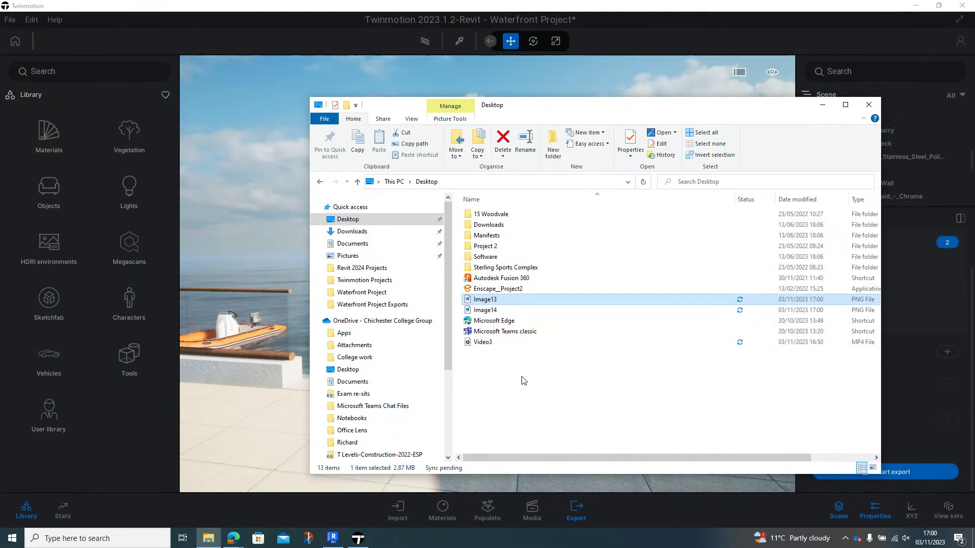
click(323, 9)
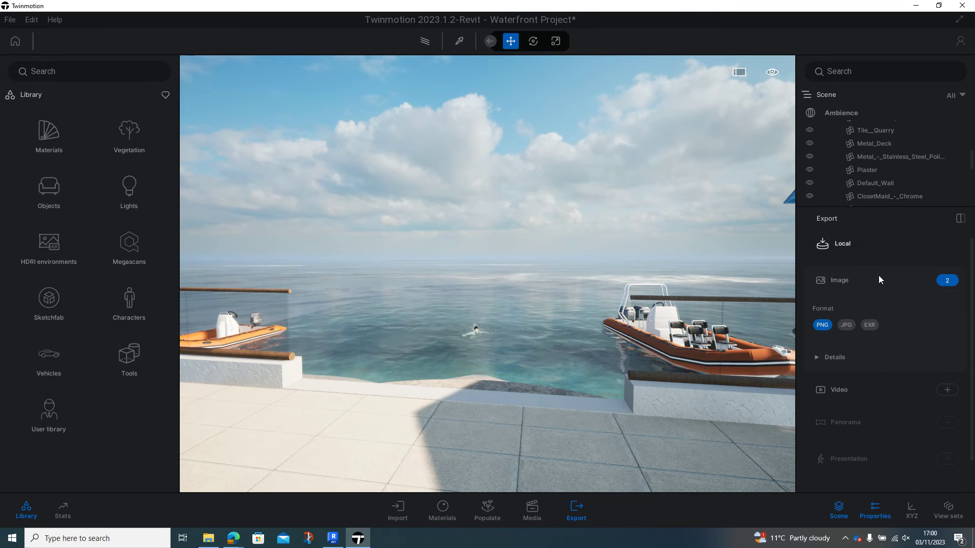
Select Video4 as the video for local export in MP4 format at 30 frames per second
click(905, 389)
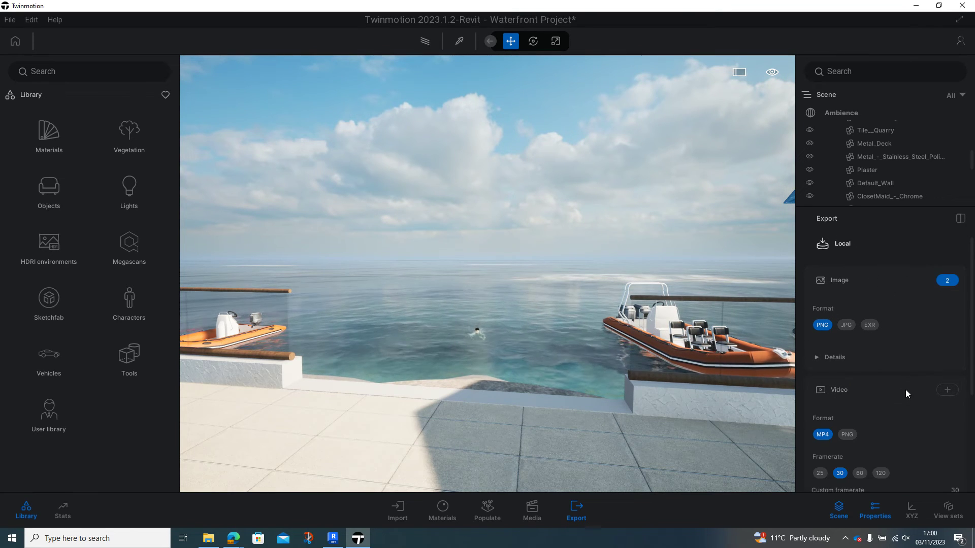
click(942, 391)
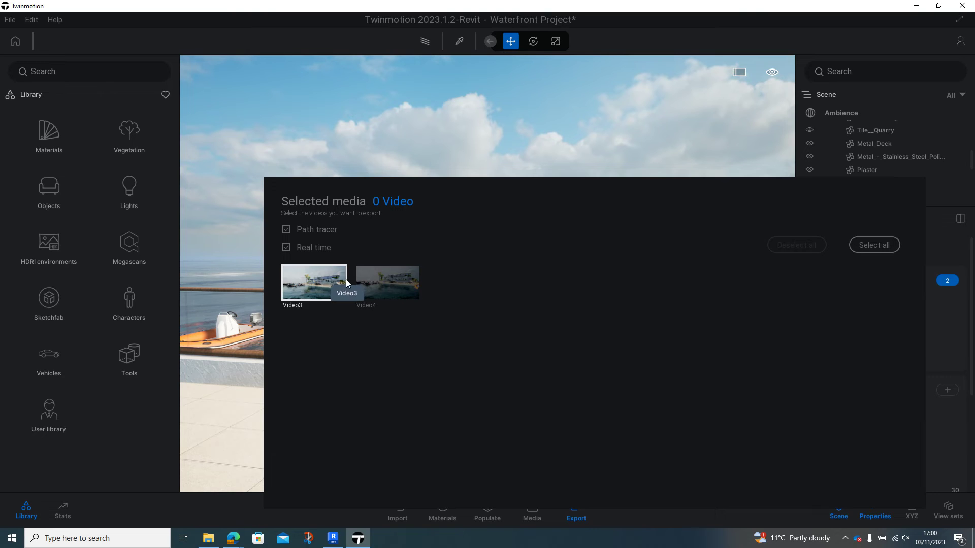
click(373, 284)
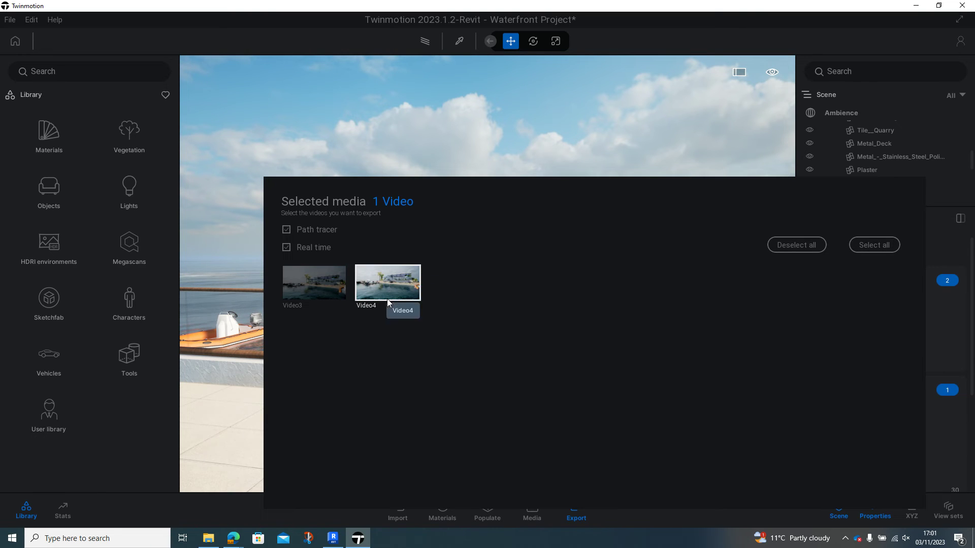
click(873, 381)
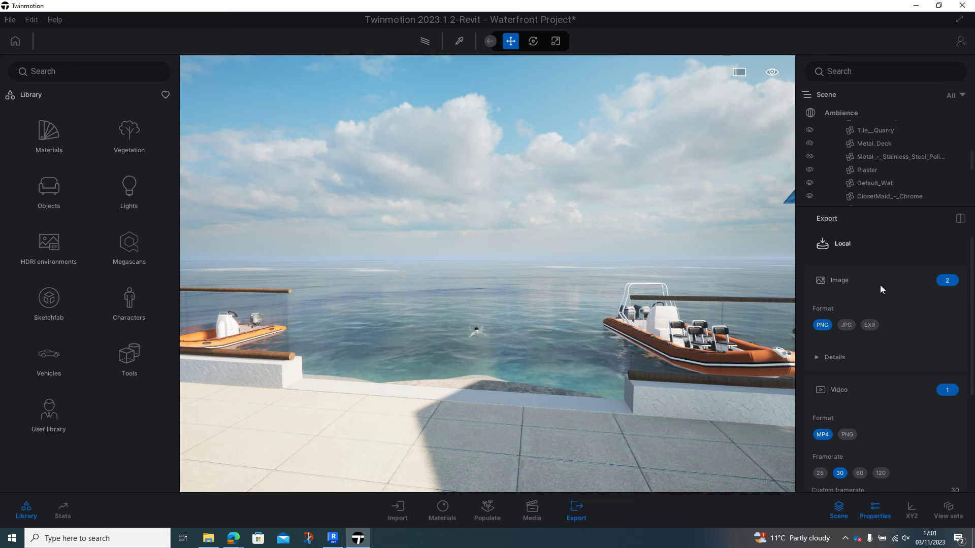
Clear both images from the local export selection
click(947, 281)
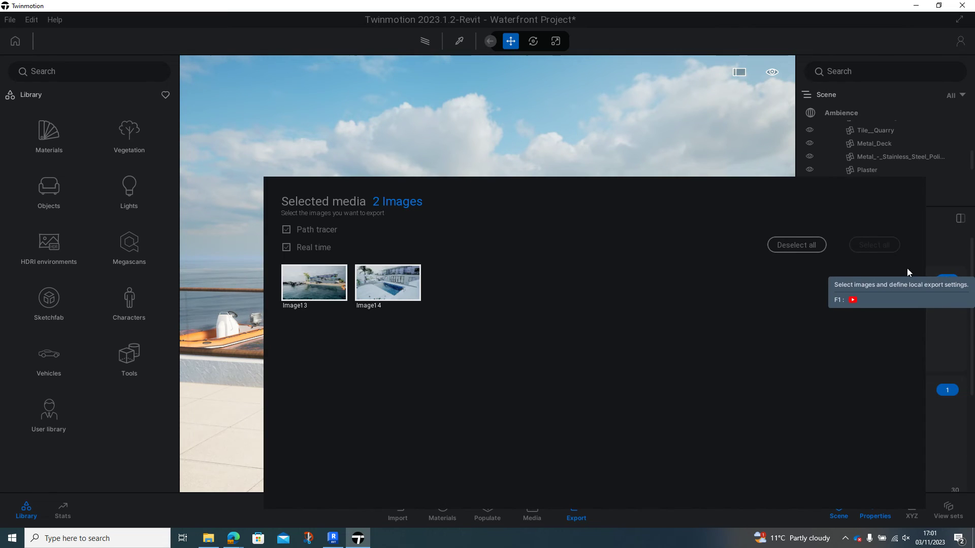
click(807, 251)
click(963, 277)
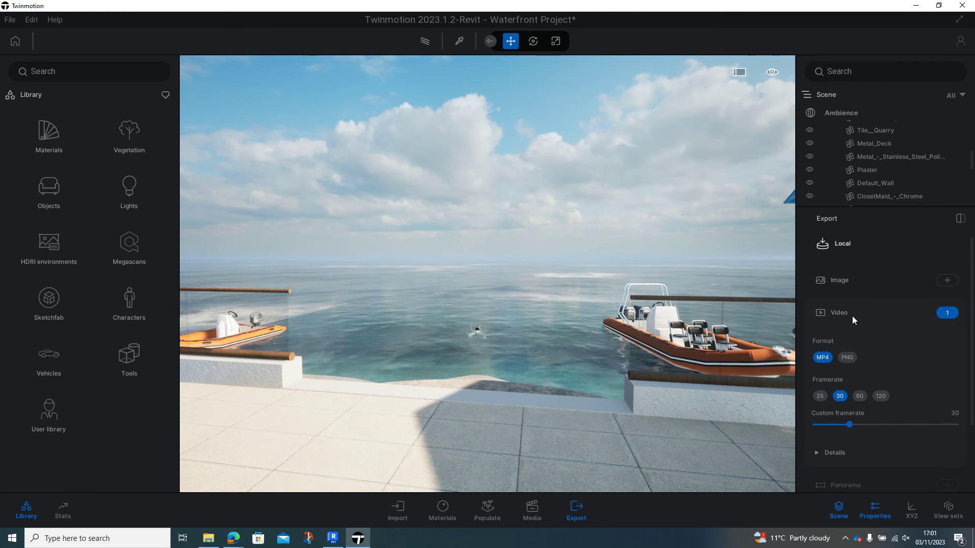
scroll(921, 310, down, 1)
scroll(893, 299, down, 2)
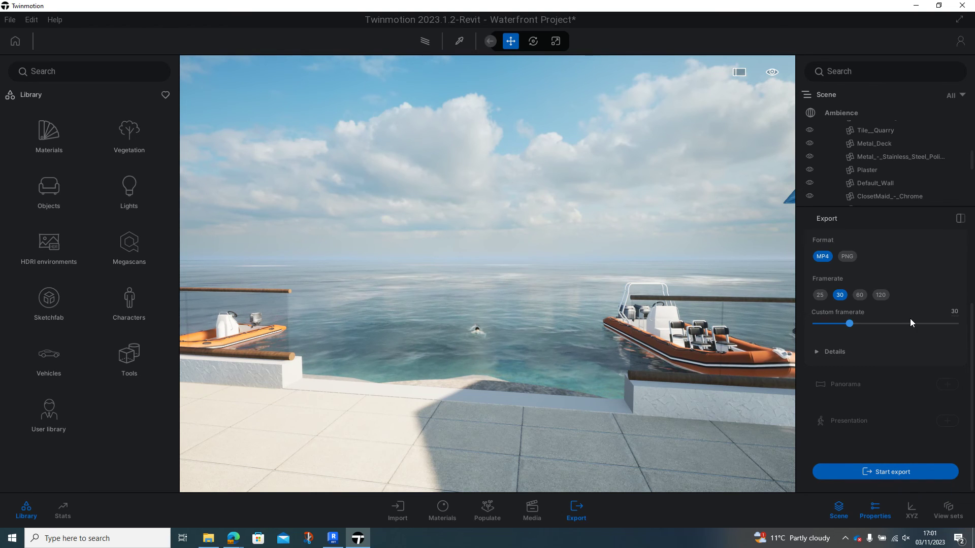
scroll(930, 307, up, 3)
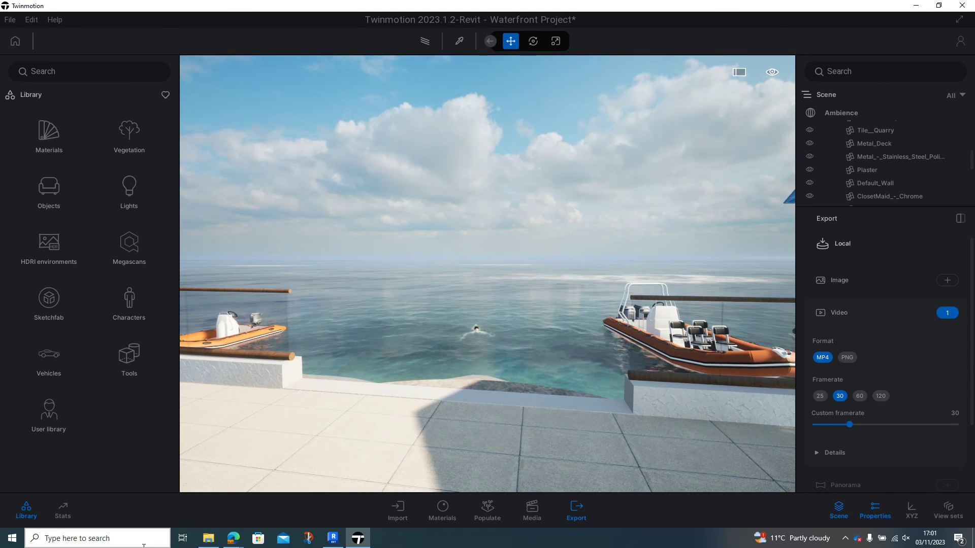
Switch to File Explorer, play the Video3 MP4 file from the Desktop folder, close the player, and return to Twinmotion
click(208, 540)
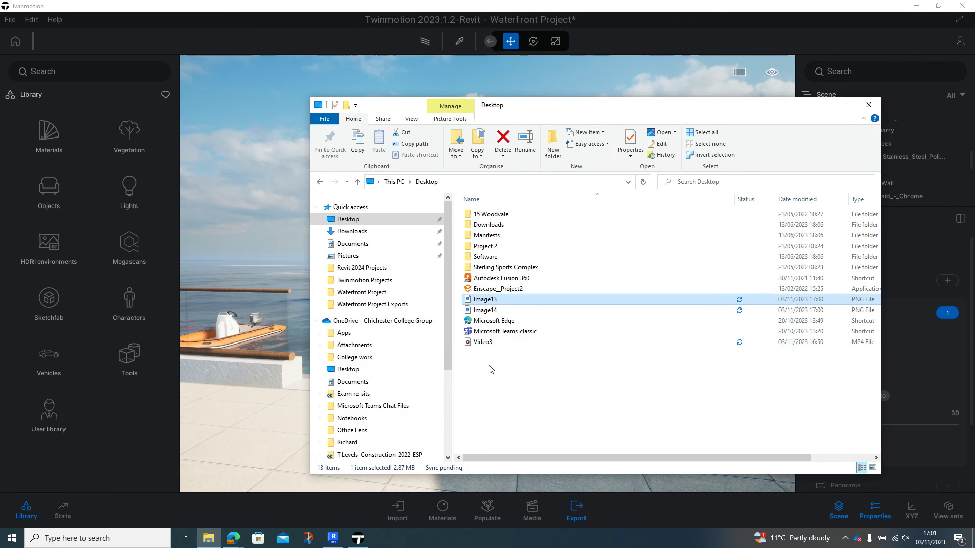
double_click(485, 344)
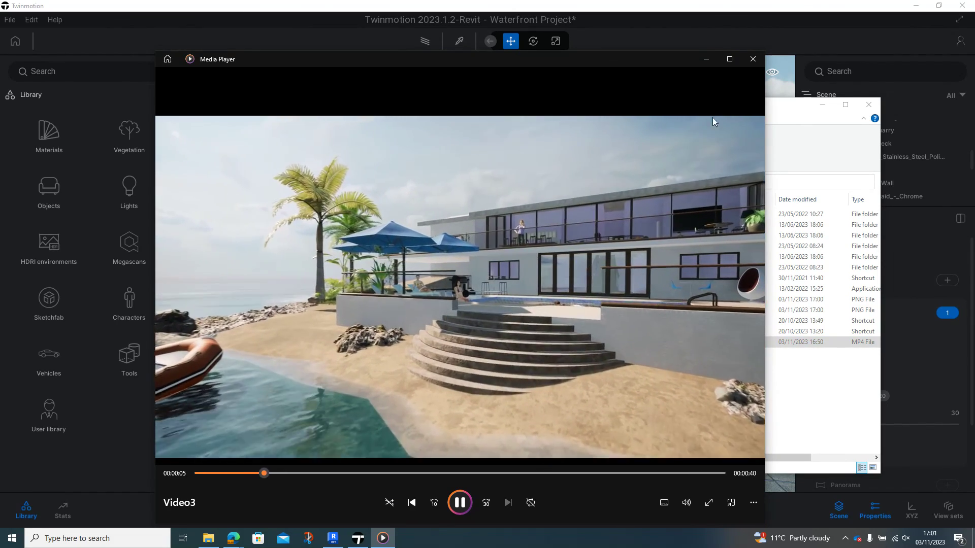
click(753, 60)
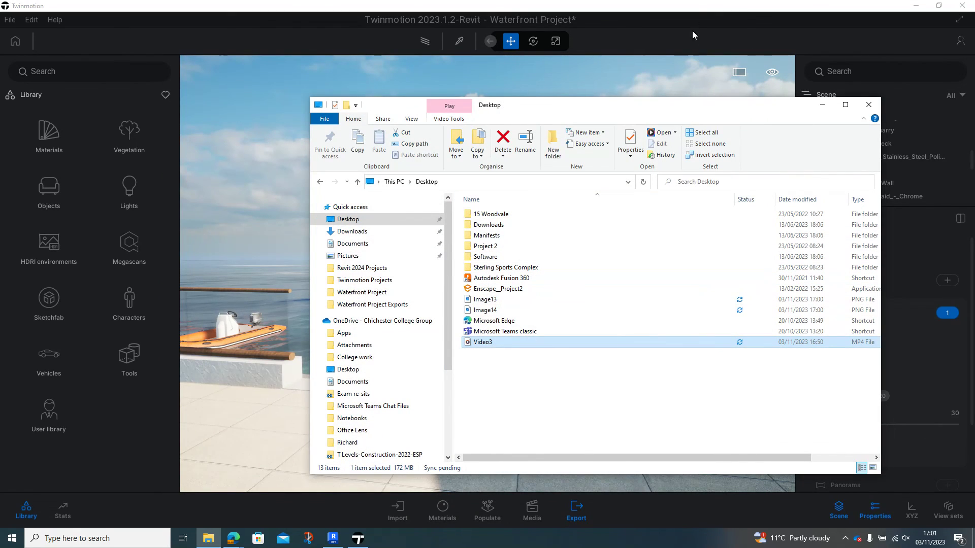
click(693, 8)
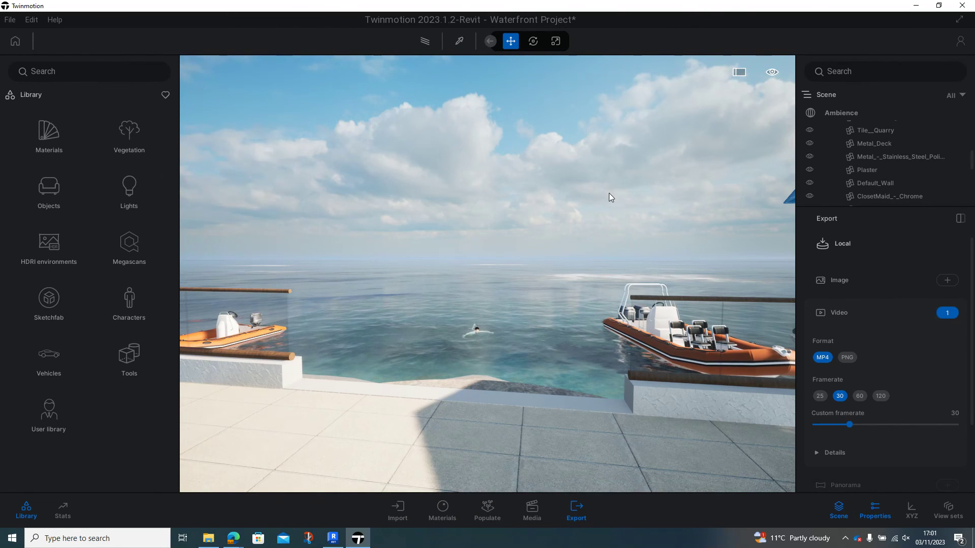